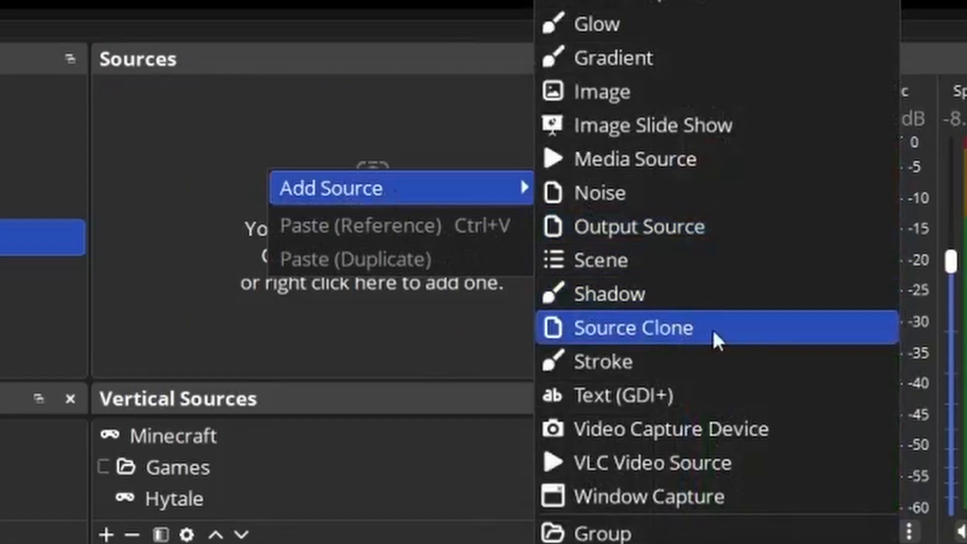
- Add a Source Clone named Webcam (Again) with clone type Source and set it to clone the Webcam source
left_click(712, 328)
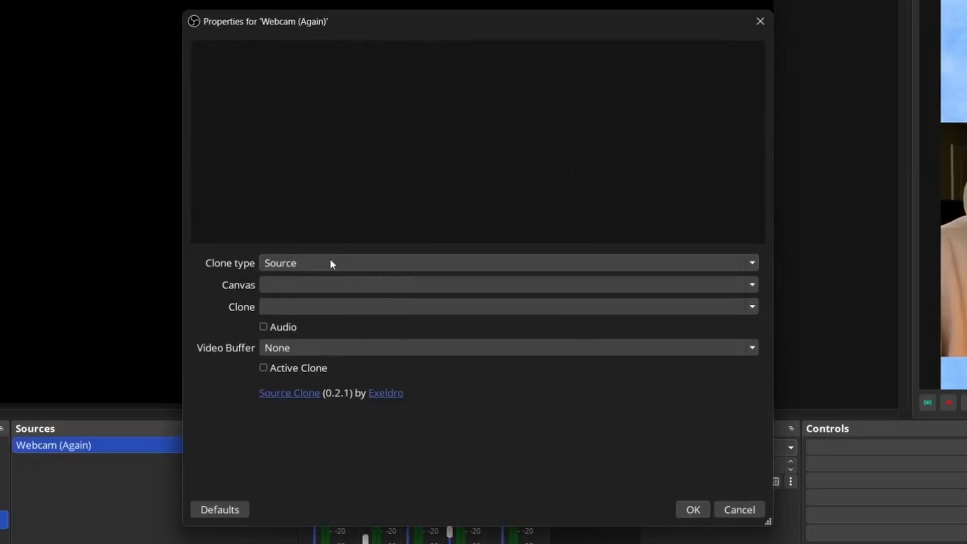
left_click(331, 264)
left_click(331, 263)
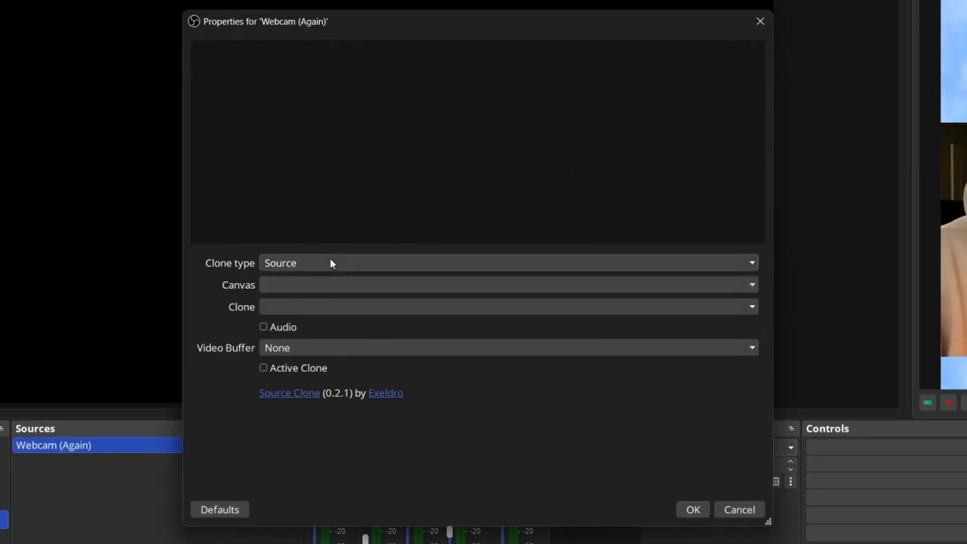
left_click(309, 278)
left_click(299, 340)
left_click(281, 309)
left_click(751, 306)
scroll(650, 319, "down", 6)
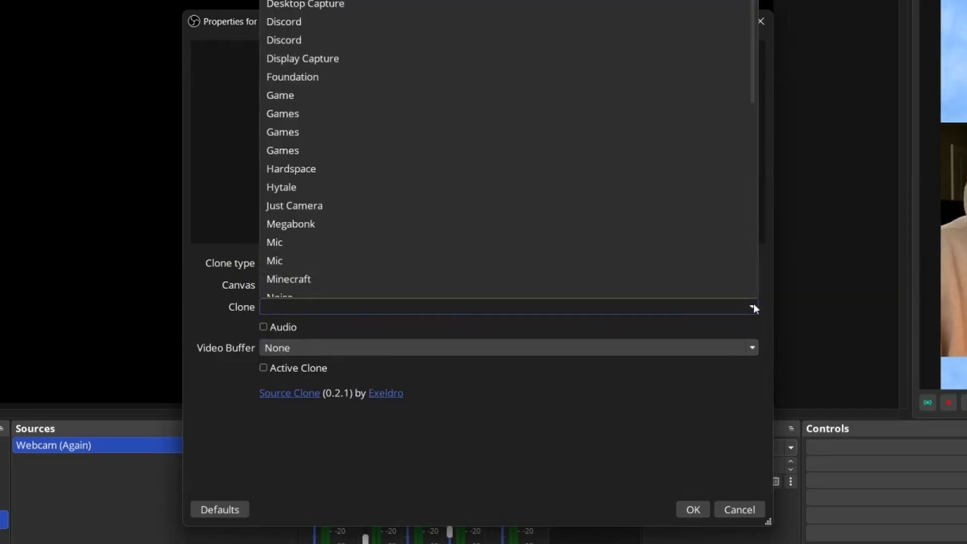
scroll(372, 260, "down", 3)
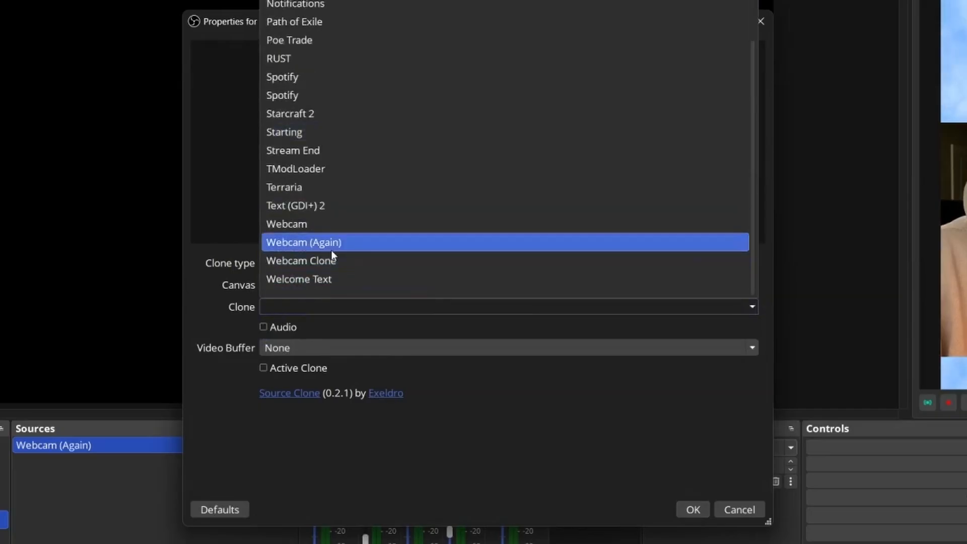
left_click(341, 225)
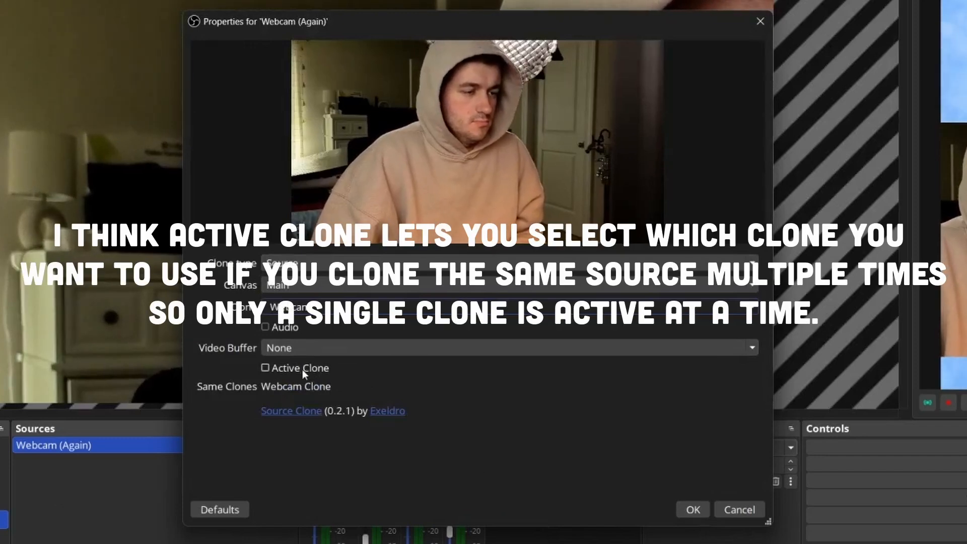
- Try the Full, Half, Third and Quarter video buffer options on the Webcam (Again) clone
left_click(302, 370)
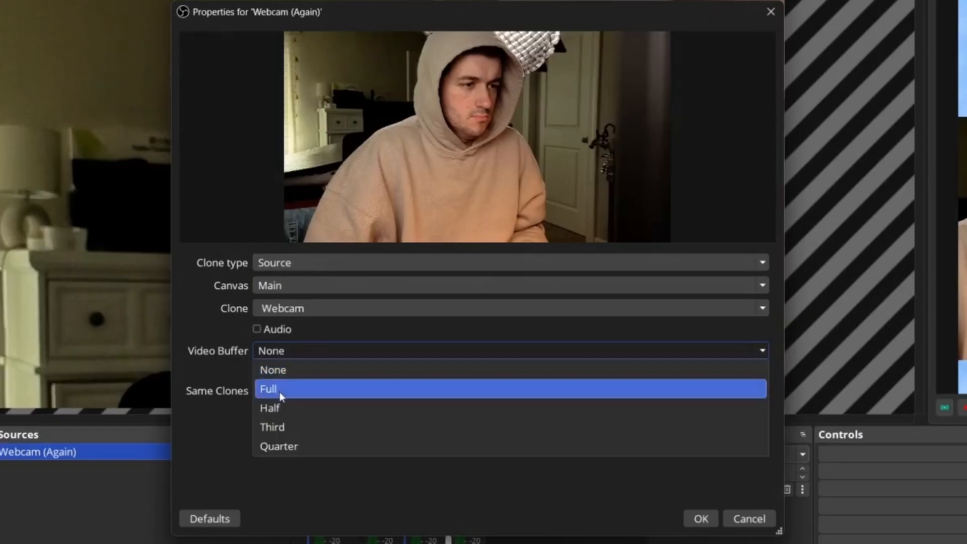
left_click(280, 392)
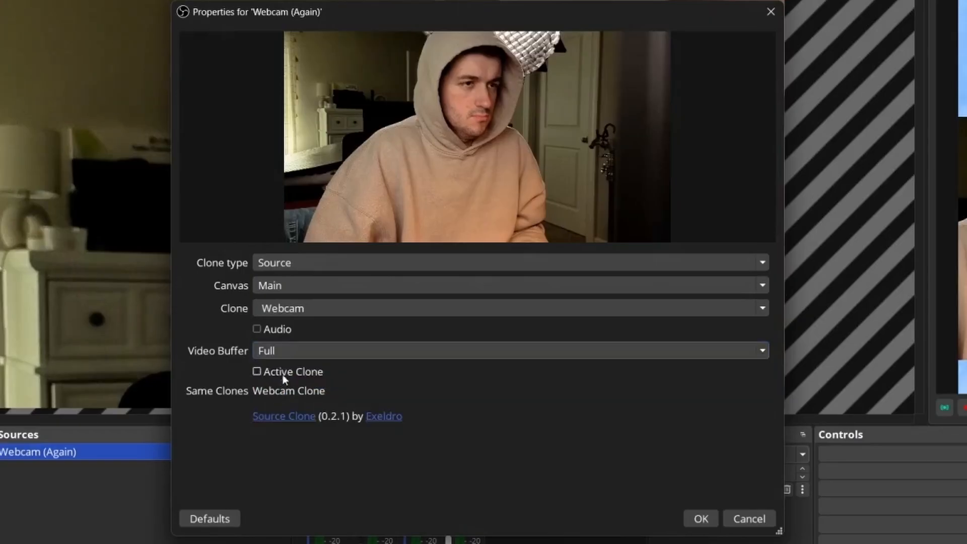
left_click(288, 351)
left_click(288, 426)
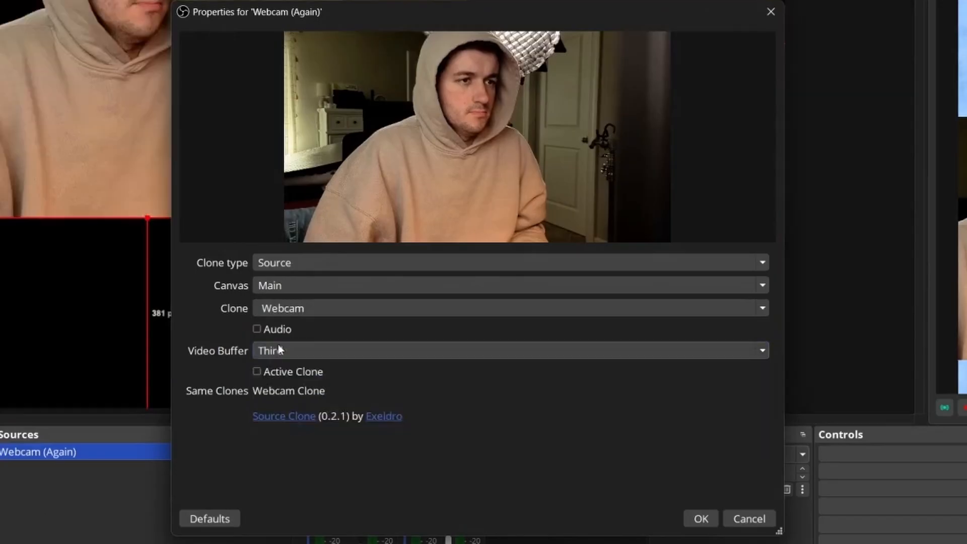
left_click(281, 351)
left_click(283, 406)
left_click(300, 346)
left_click(306, 433)
left_click(304, 353)
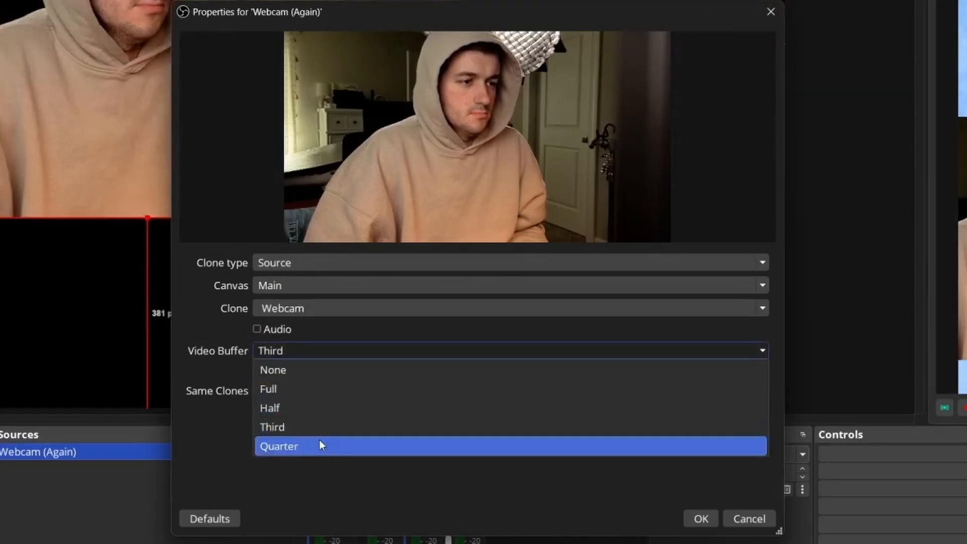
left_click(319, 440)
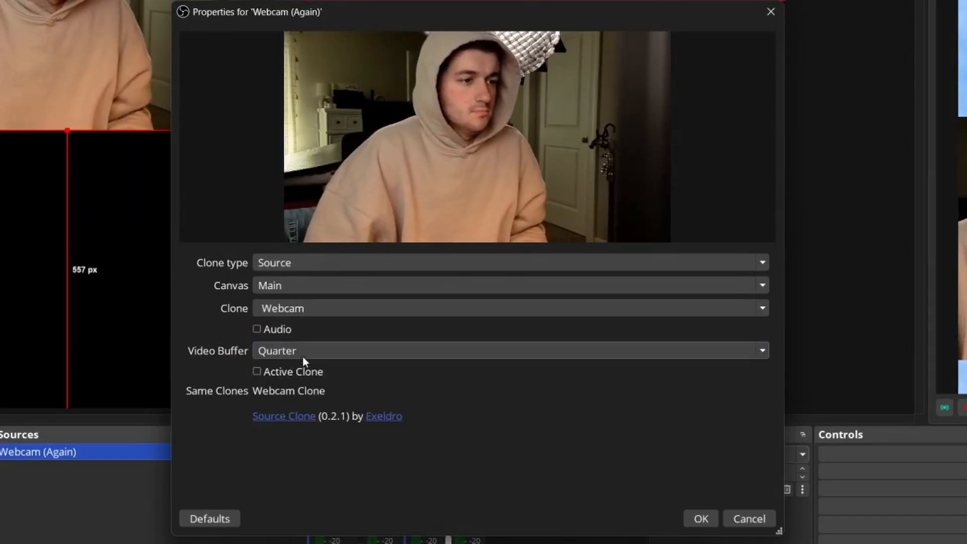
- Return the clone's video buffer to None and close its properties
left_click(270, 331)
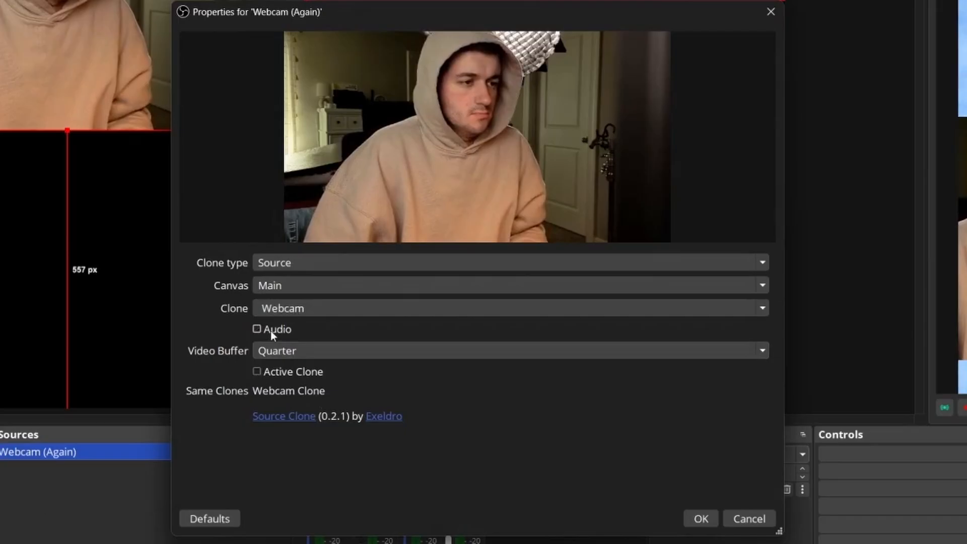
left_click(265, 352)
left_click(275, 370)
left_click(748, 518)
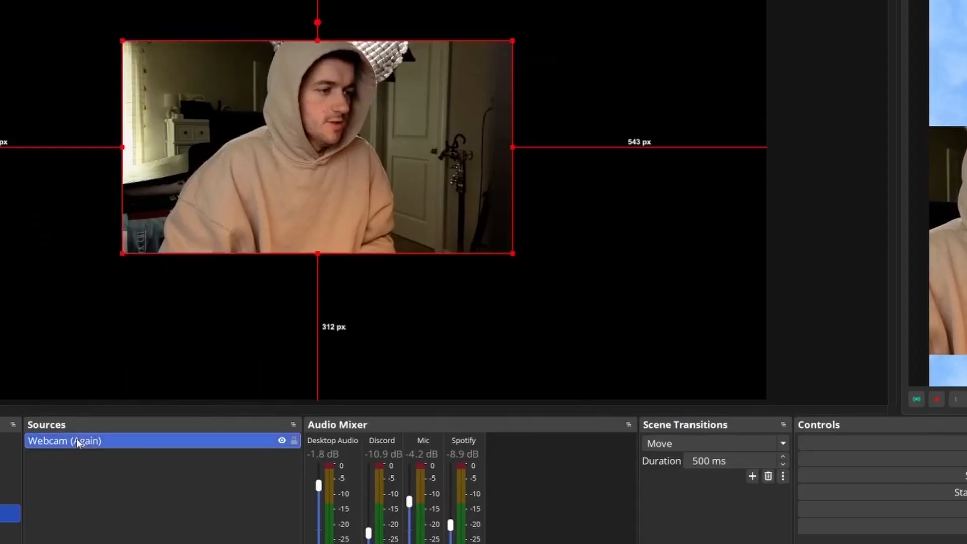
- Add a Noise Displacement effect filter to Webcam (Again) with Scale X 47.60px and Scale Y 142.70px
right_click(51, 451)
left_click(87, 424)
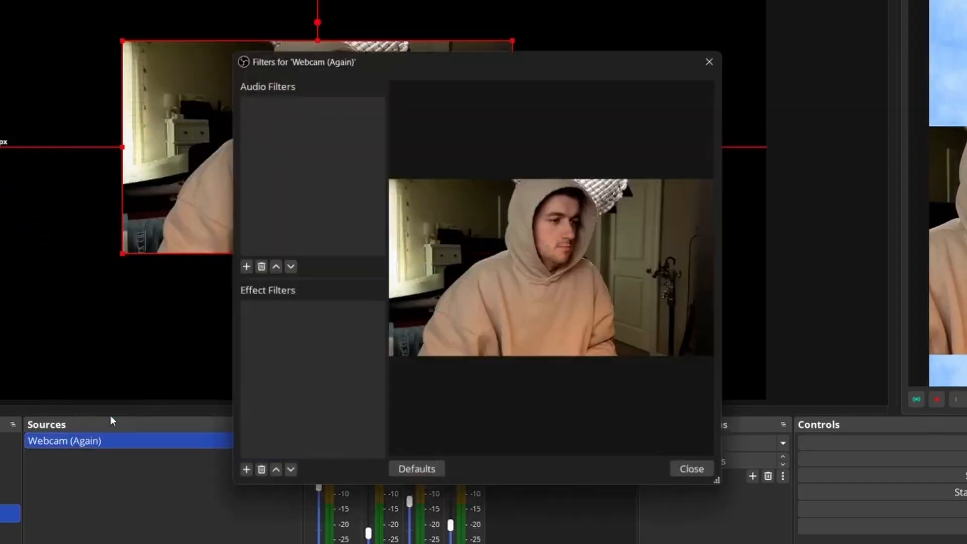
left_click(243, 474)
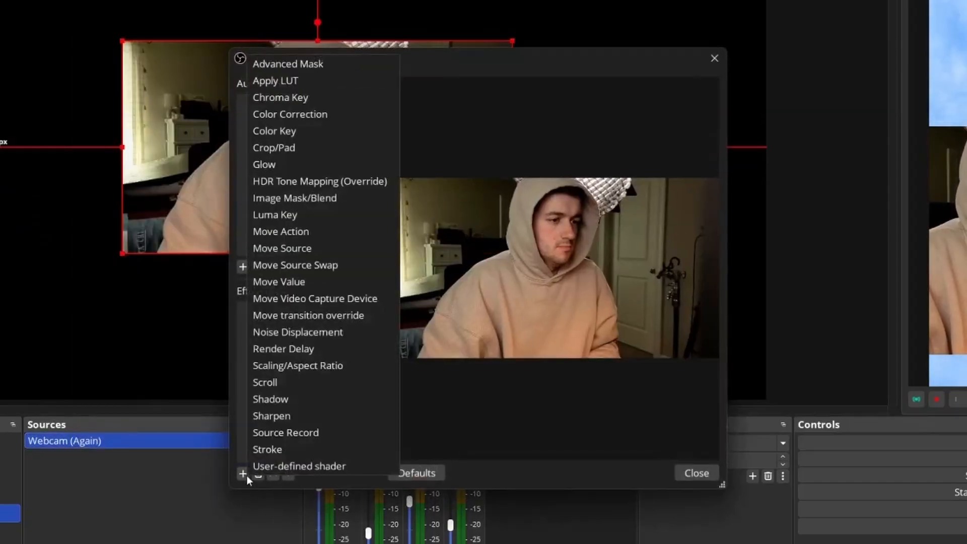
left_click(331, 333)
left_click(443, 296)
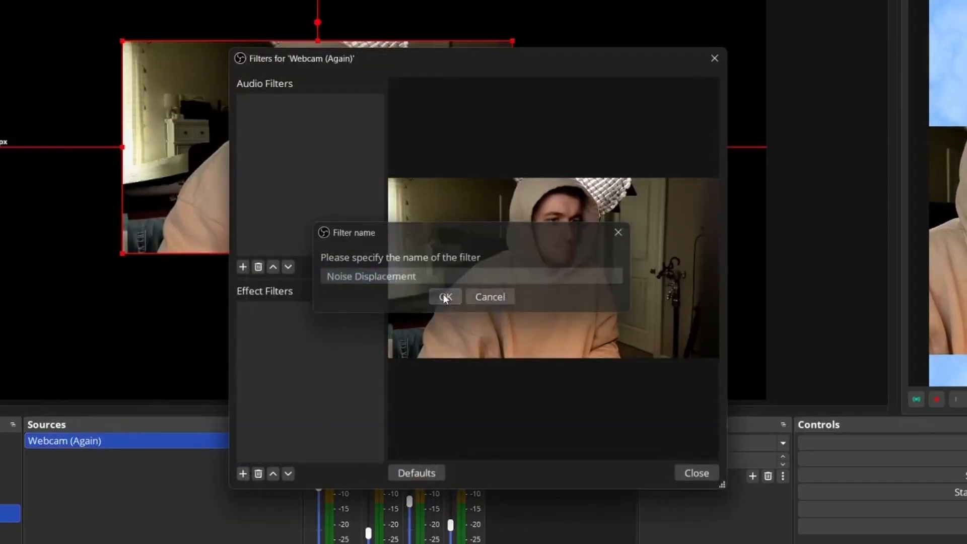
left_click_drag(517, 224, 547, 248)
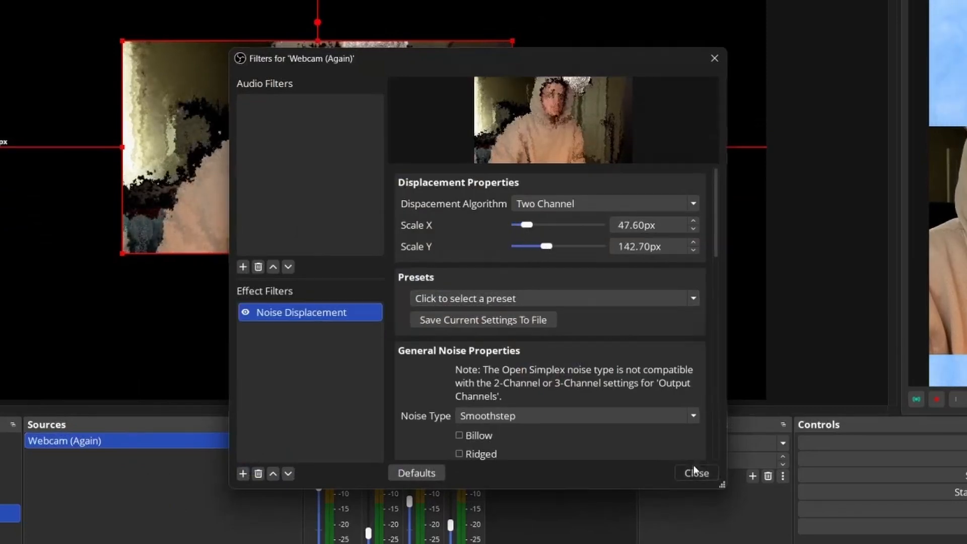
left_click(697, 473)
- Switch between the scene with the original webcam and the scene with the clone to compare their looks
left_click(173, 538)
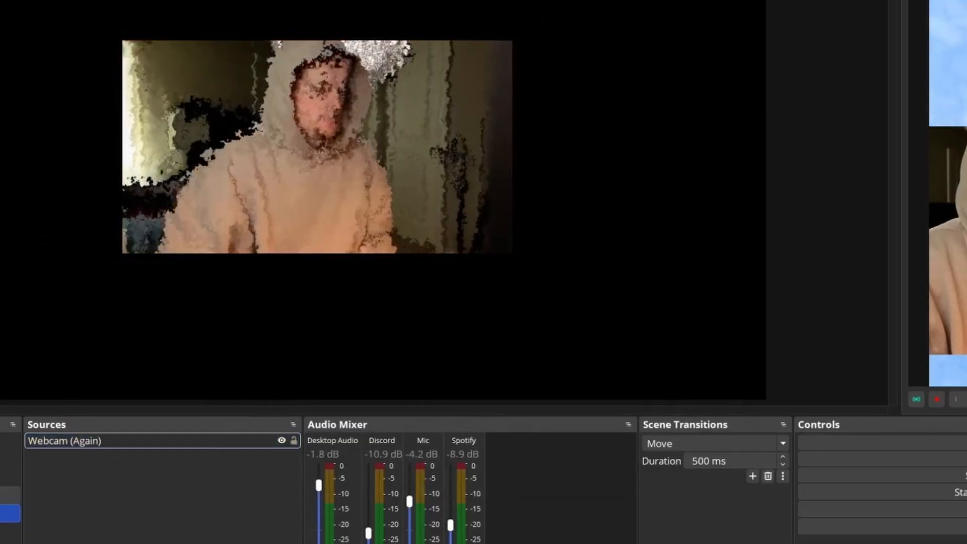
left_click(10, 495)
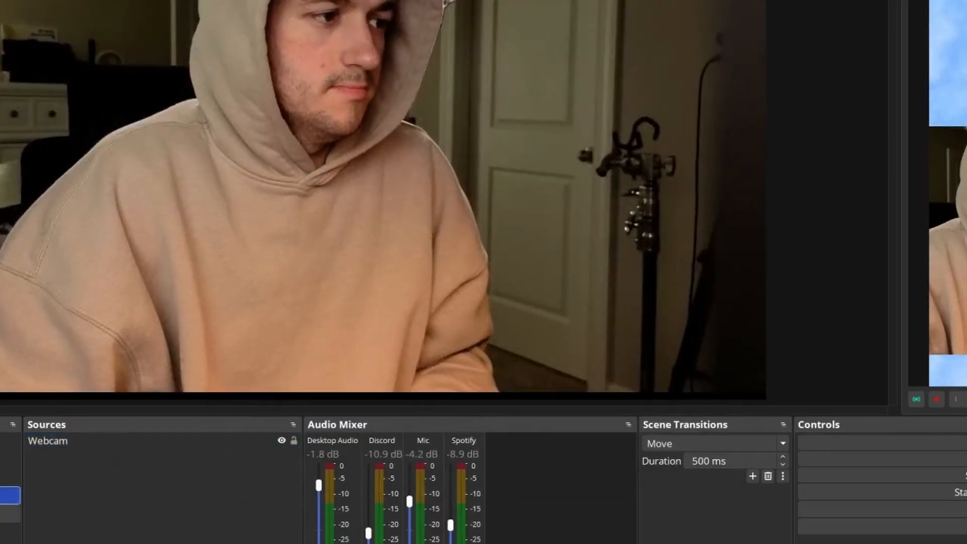
left_click(10, 512)
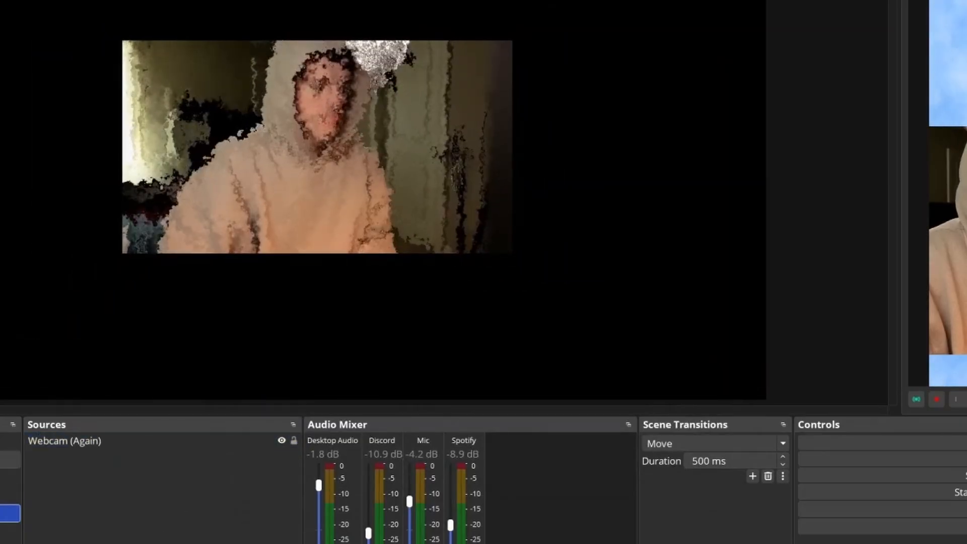
left_click(10, 459)
left_click(10, 512)
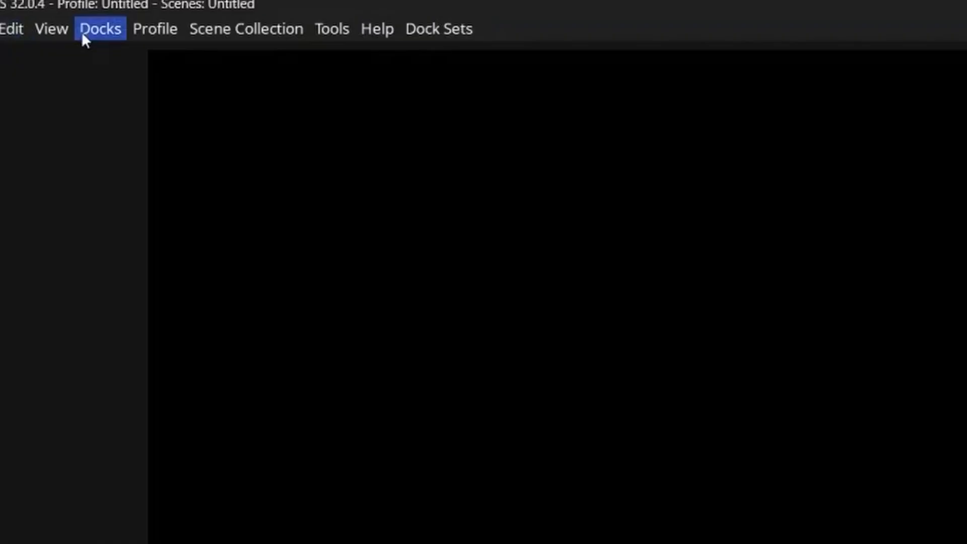
- Show the Downstream Keyer dock and add a keyer named "Alerts?"
left_click(82, 34)
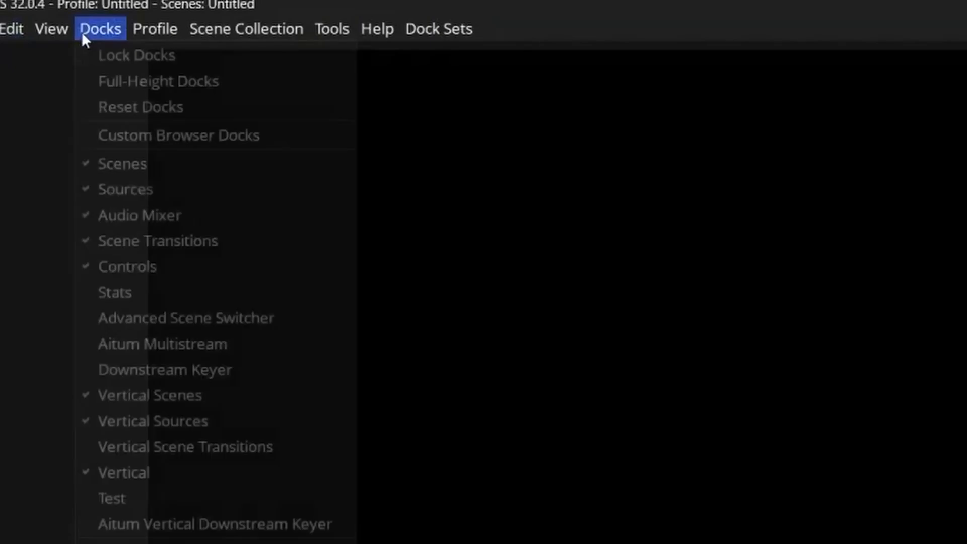
left_click(121, 361)
left_click(483, 206)
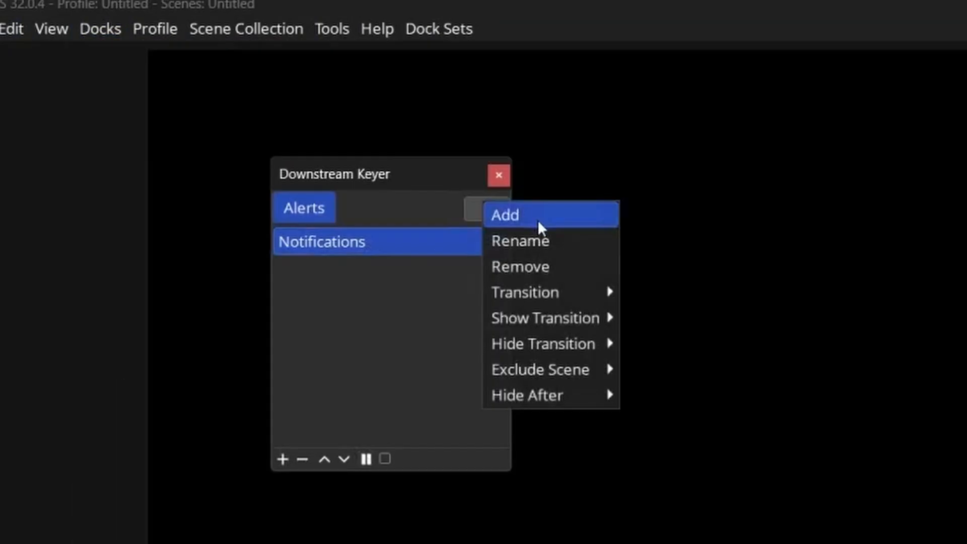
left_click(538, 222)
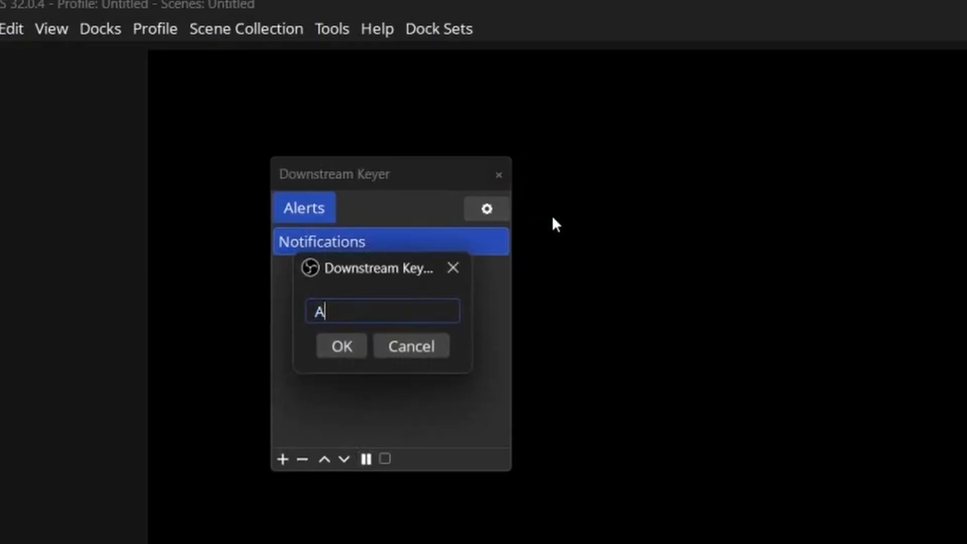
type("Alerts?")
key("Return")
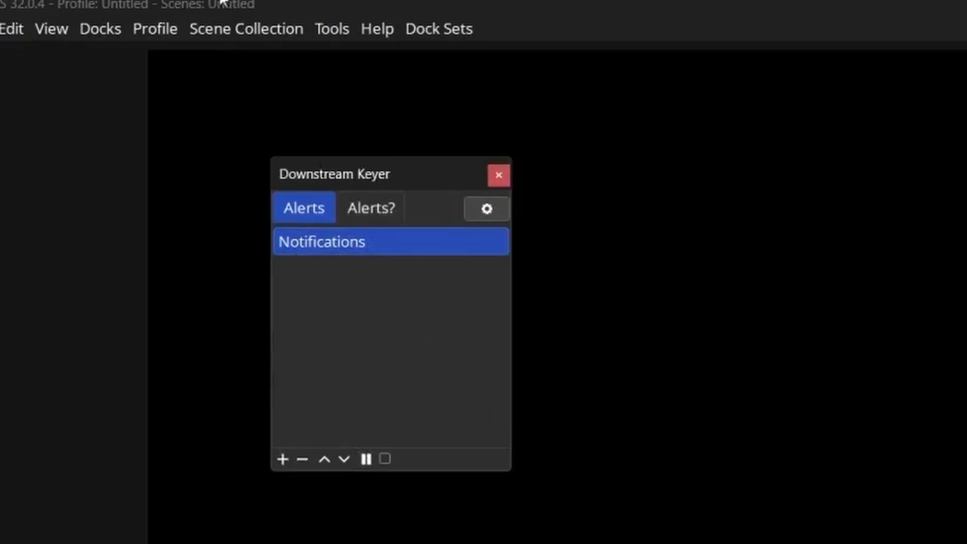
- Add the Notifications scene to the "Alerts?" downstream keyer
left_click(386, 215)
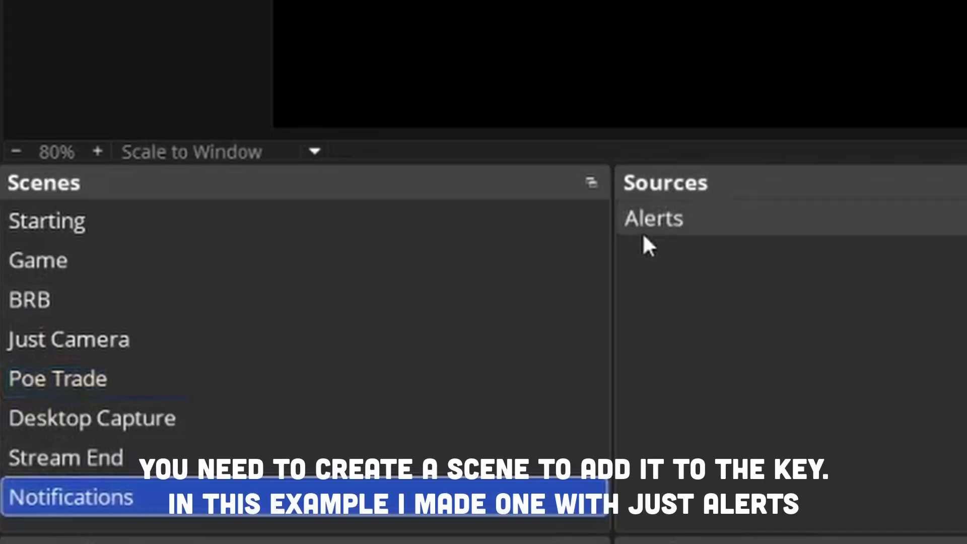
left_click(644, 233)
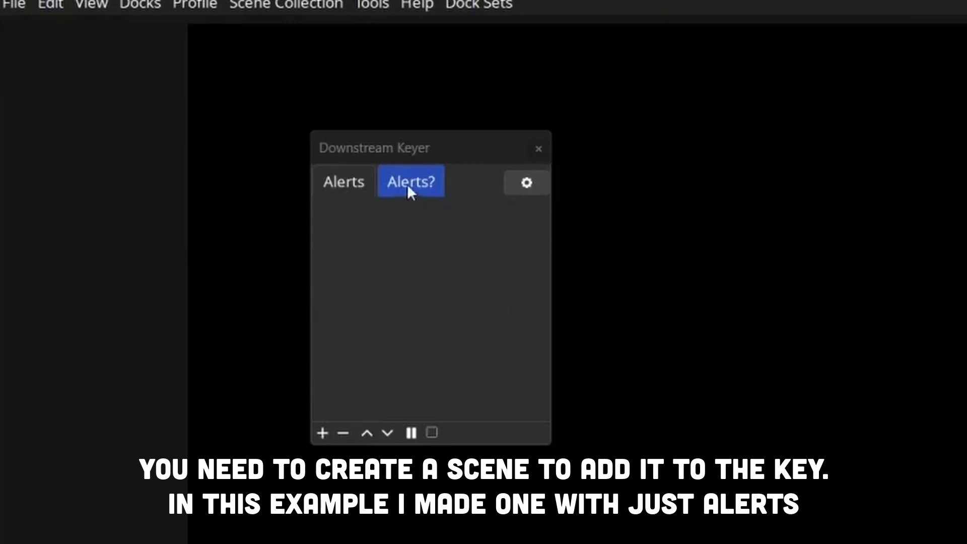
left_click(324, 429)
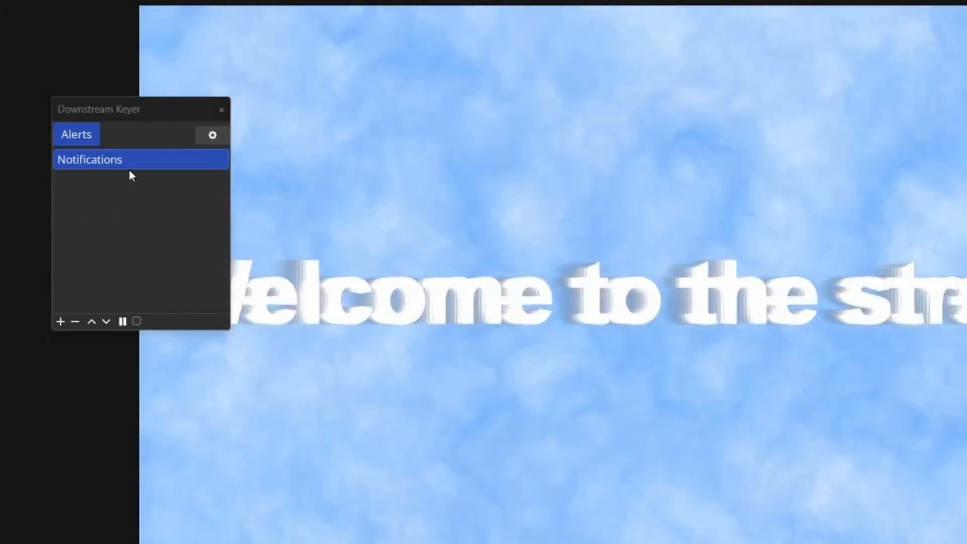
left_click(127, 320)
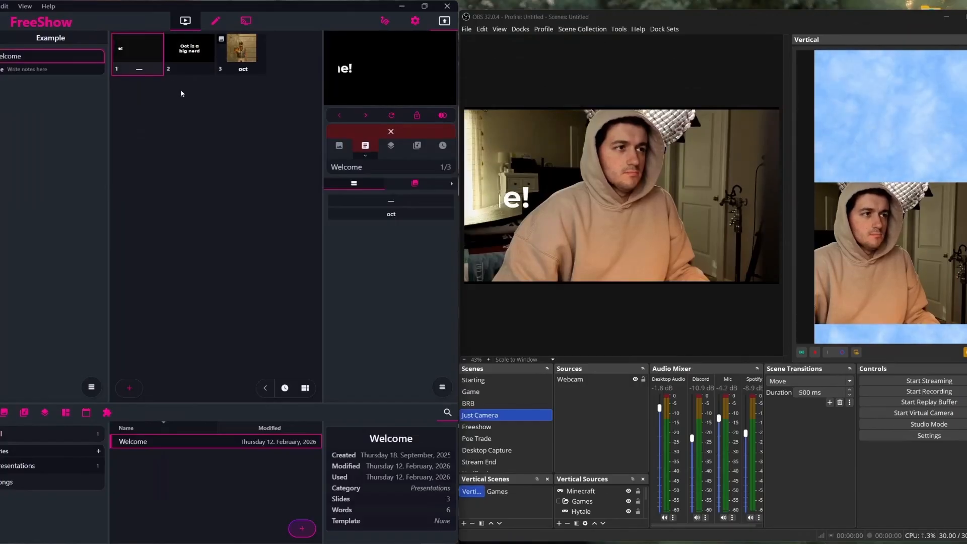
- In FreeShow, add a fourth slide to the Welcome show and output it with the background layer cleared
right_click(255, 133)
left_click(274, 141)
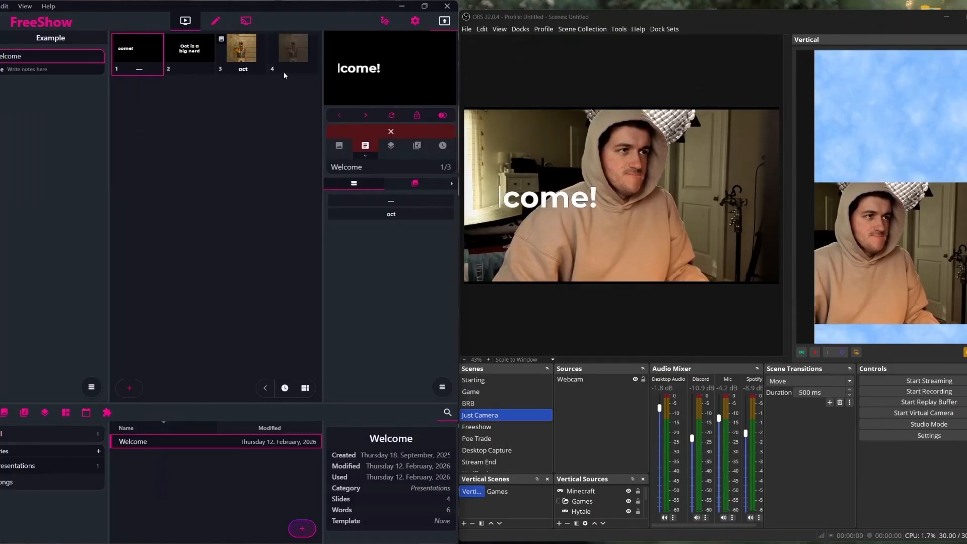
left_click(285, 68)
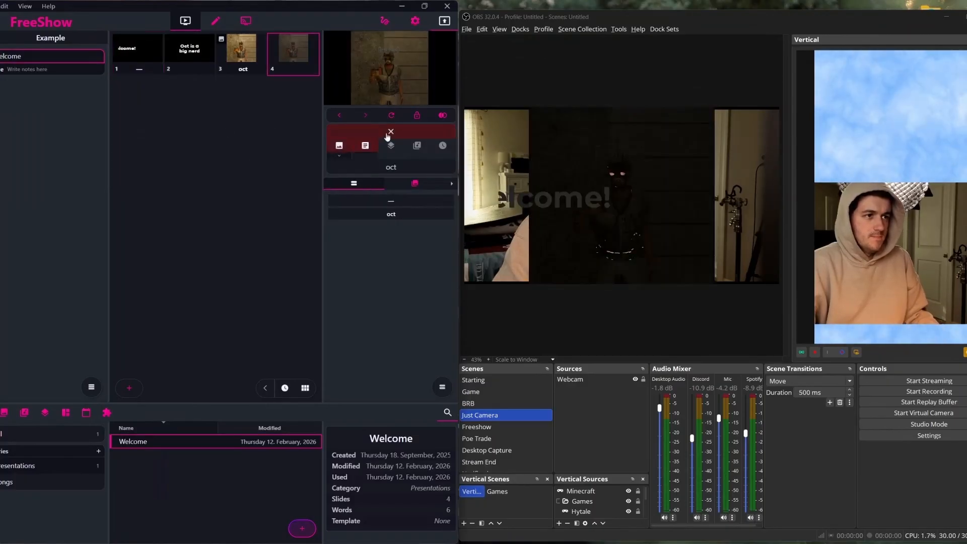
left_click(346, 148)
right_click(295, 61)
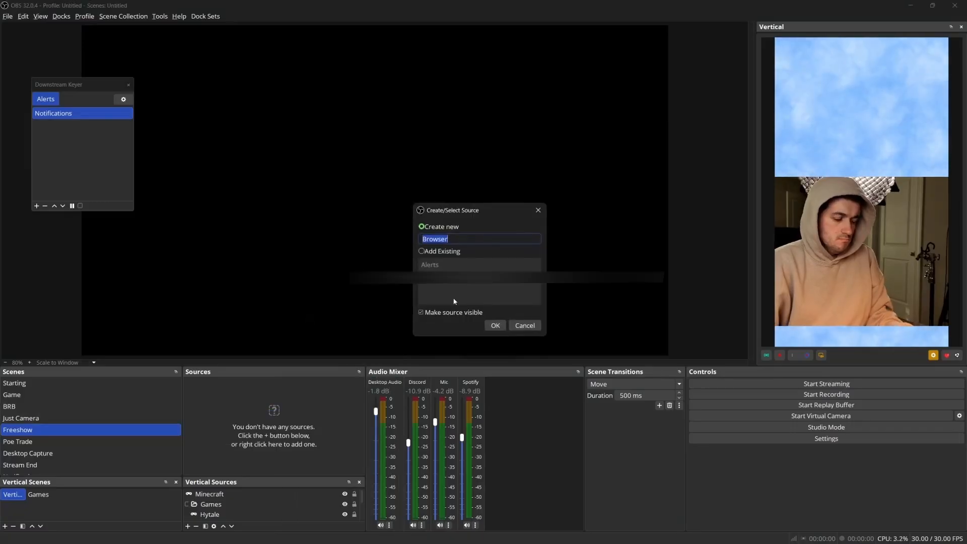
- In OBS, add a browser source named Graphics to the Freeshow scene with width 1920 and height 1080
key("Return")
double_click(451, 295)
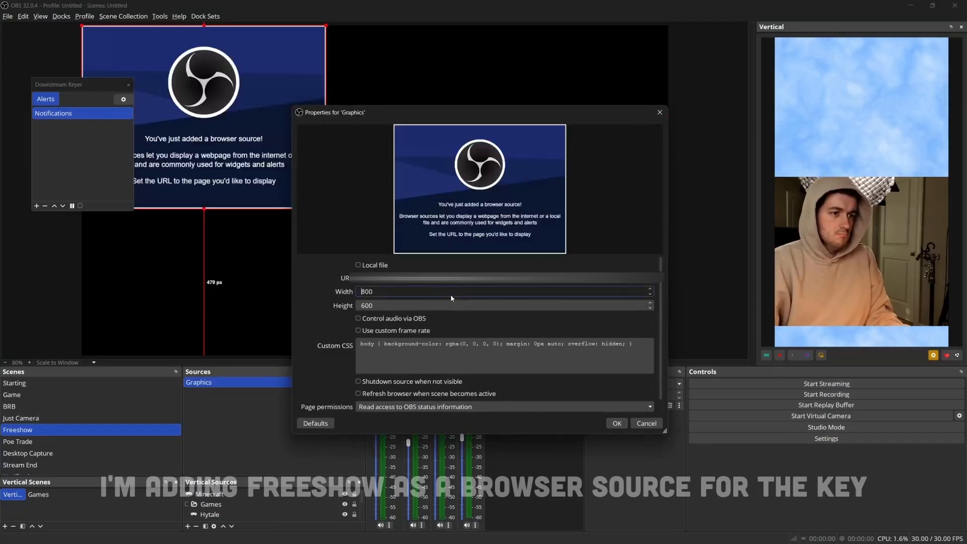
type("1920")
key("Tab")
type("108")
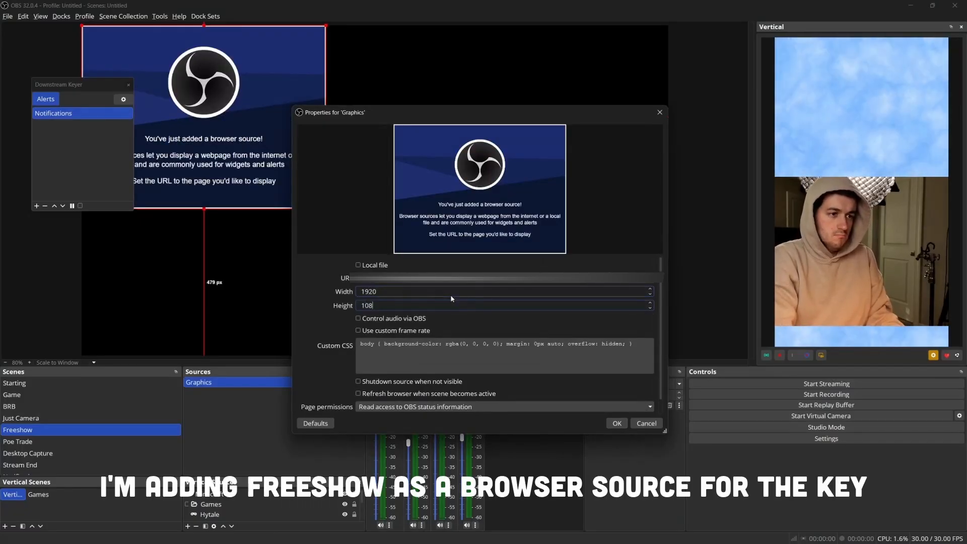
type("0")
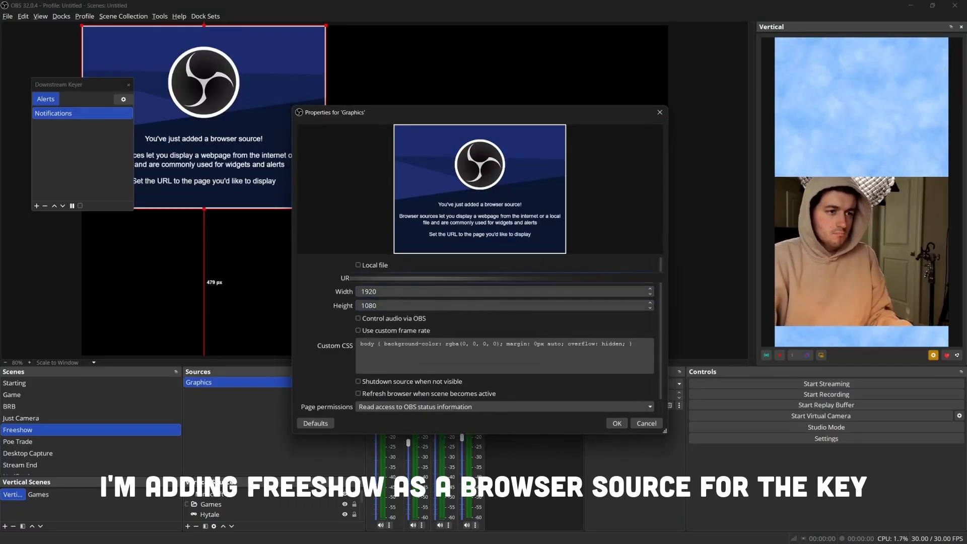
left_click(615, 424)
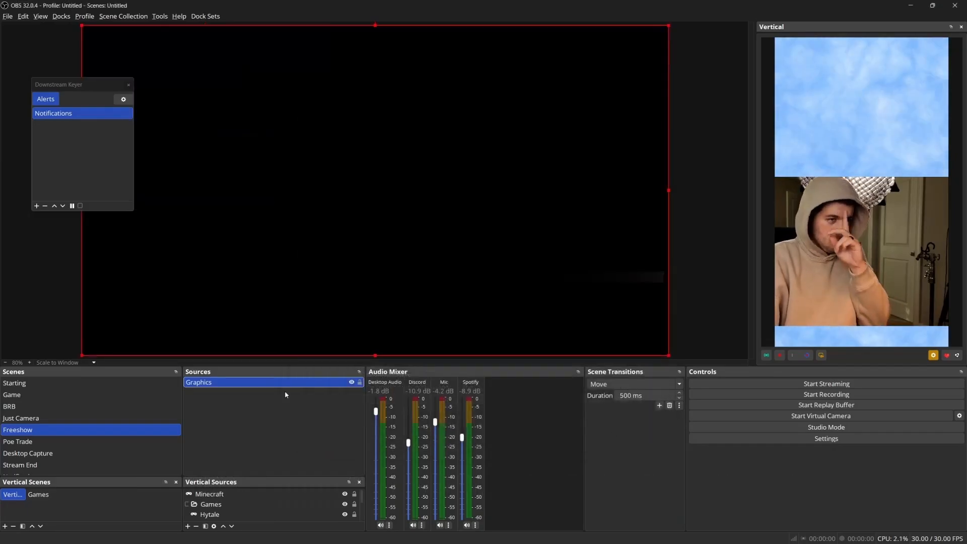
- Switch to the Starting scene and check the available scene transitions
left_click(252, 430)
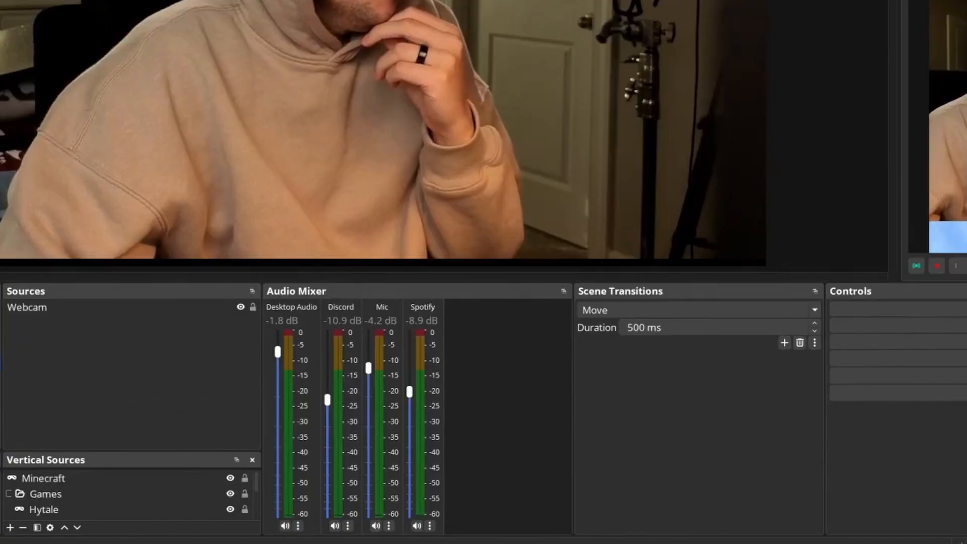
left_click(1, 356)
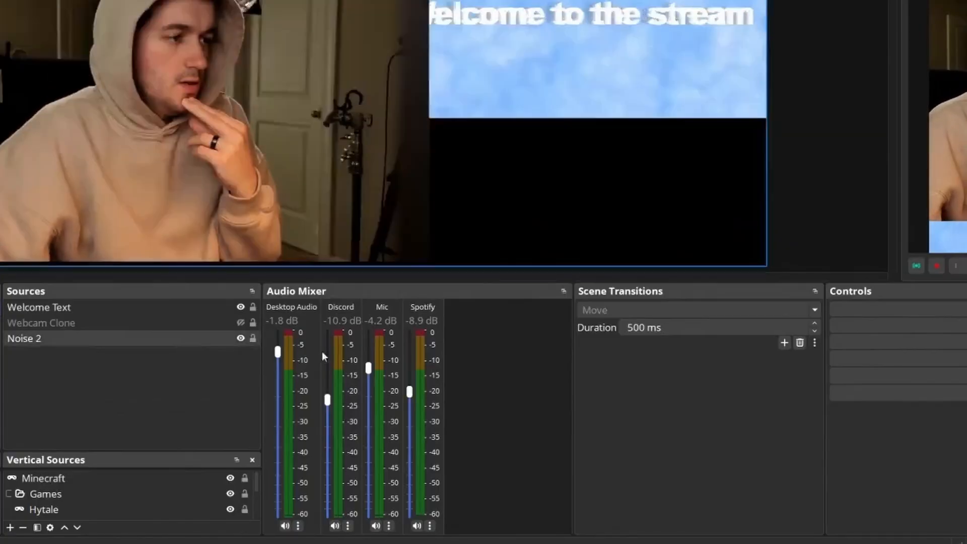
left_click(654, 313)
left_click(654, 314)
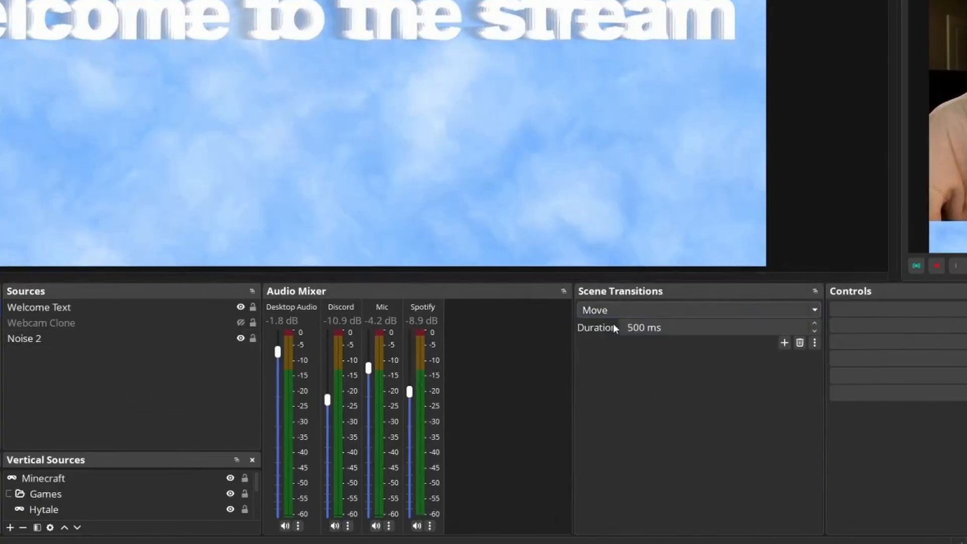
- Add a Move transition named "Move (again)" that matches when a source name contains the other source name, and test it by switching scenes
left_click(785, 344)
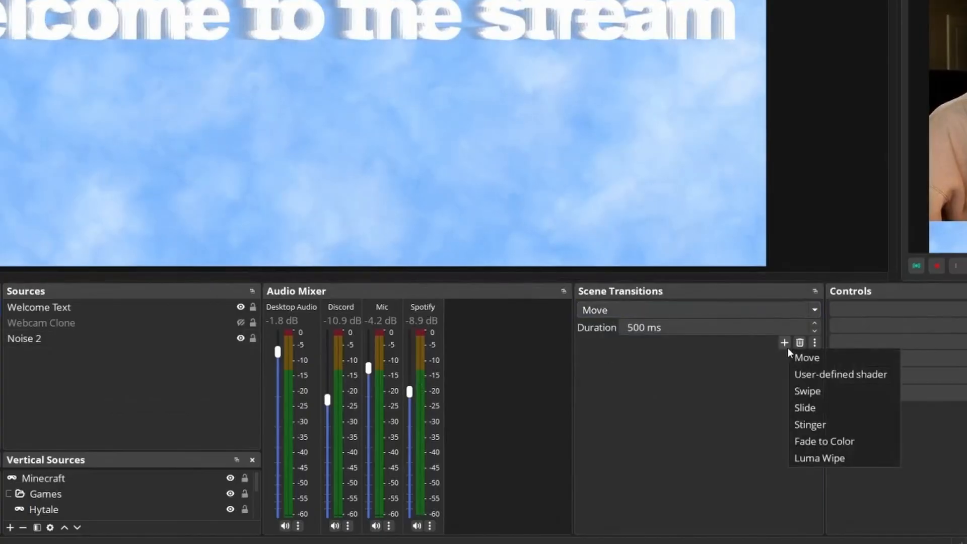
left_click(818, 359)
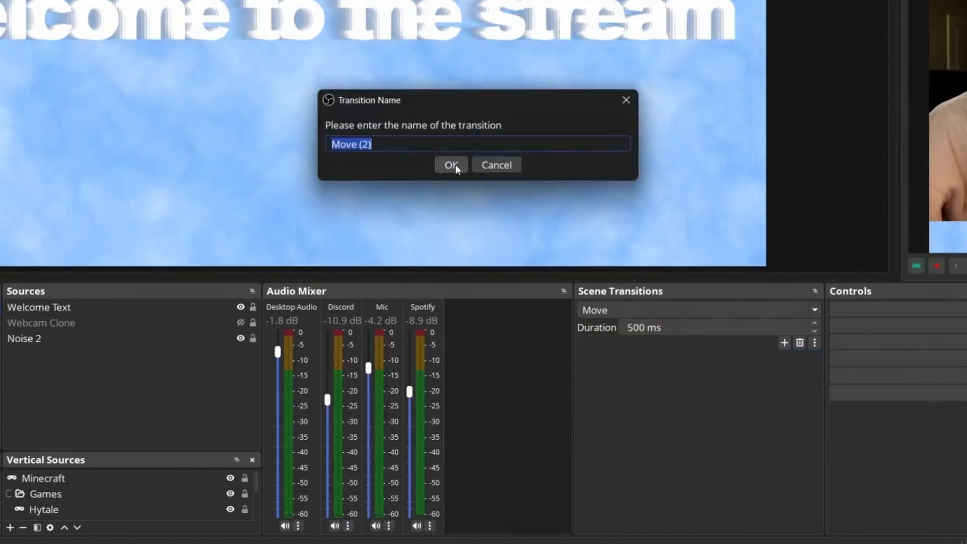
type("Move ")
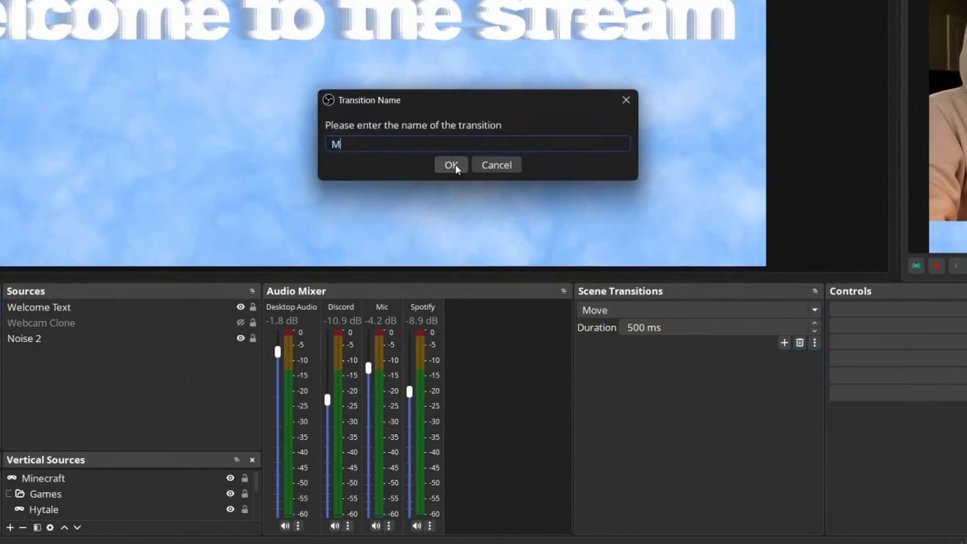
type("(again)")
left_click(455, 165)
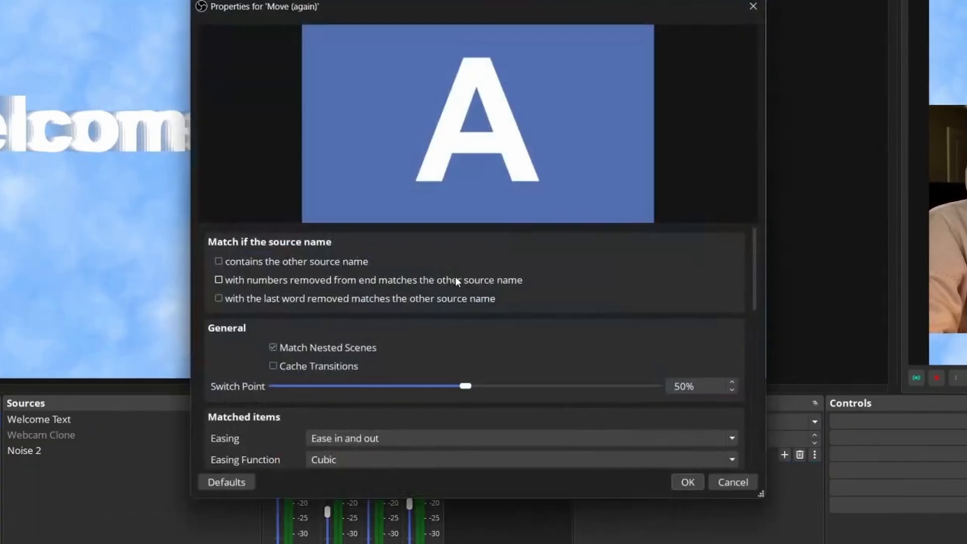
left_click(346, 277)
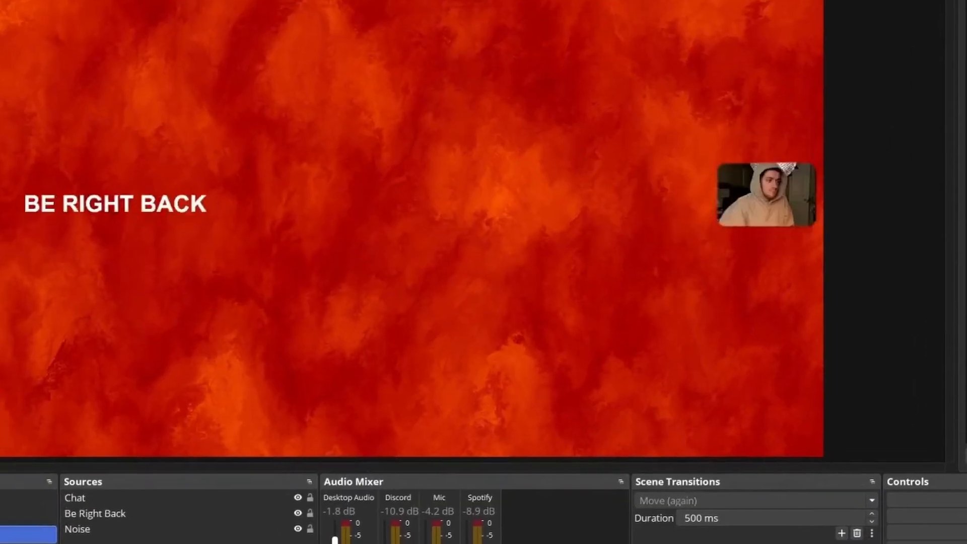
left_click(28, 516)
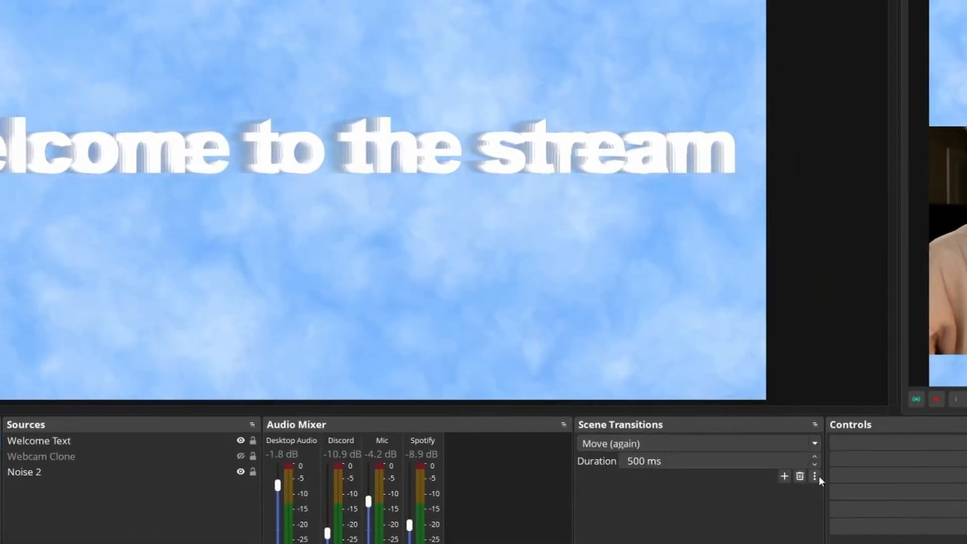
- Review the properties of the Move (again) transition, including the appearing and disappearing item settings and the transition preview
left_click(833, 488)
left_click(863, 508)
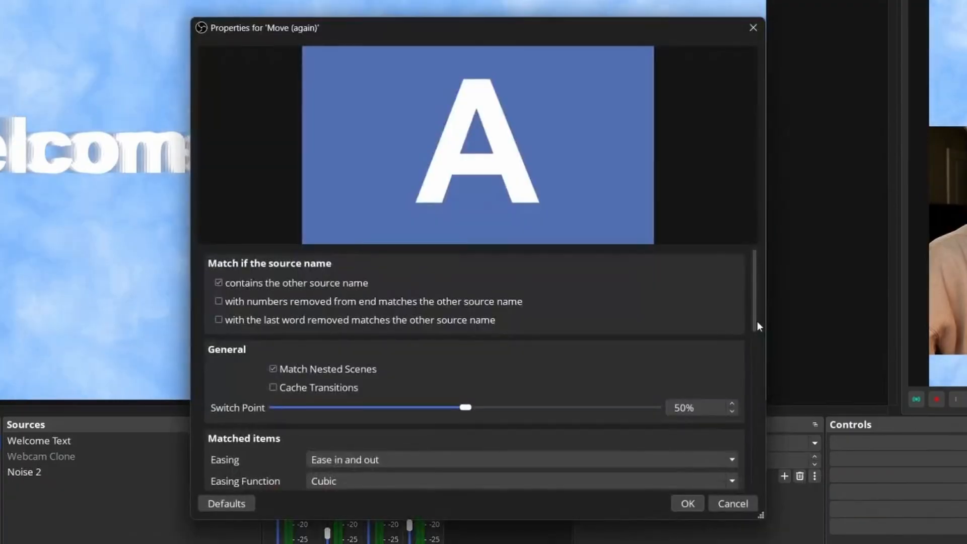
left_click_drag(754, 321, 760, 488)
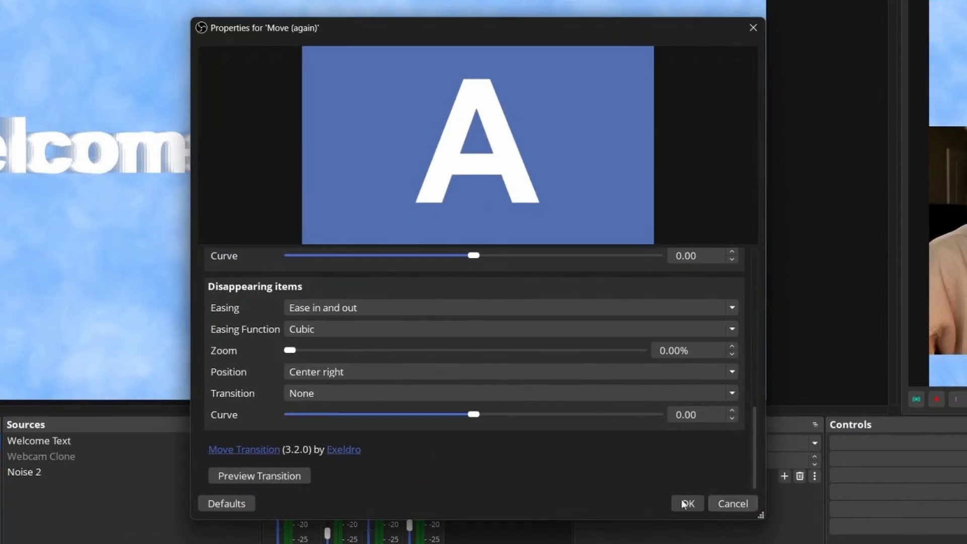
left_click(280, 476)
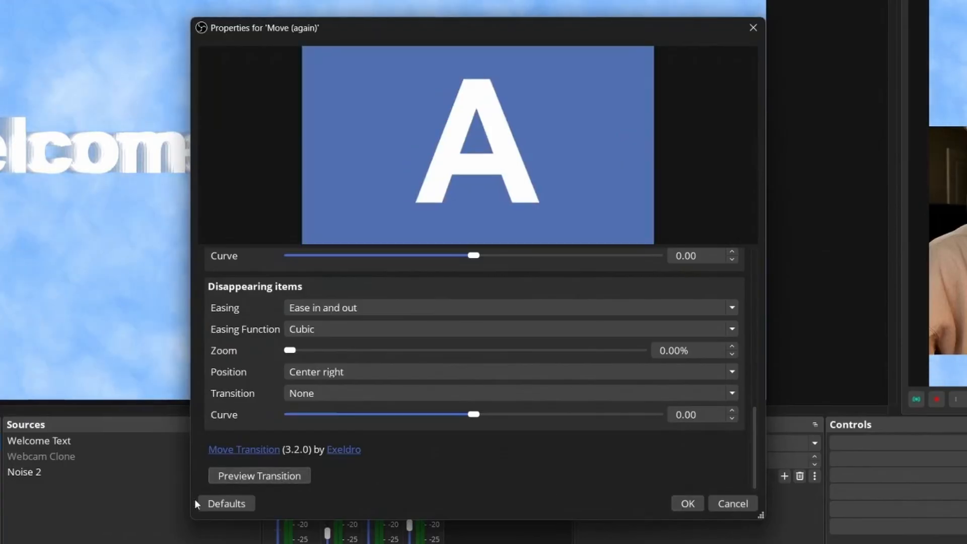
left_click(234, 506)
left_click(555, 299)
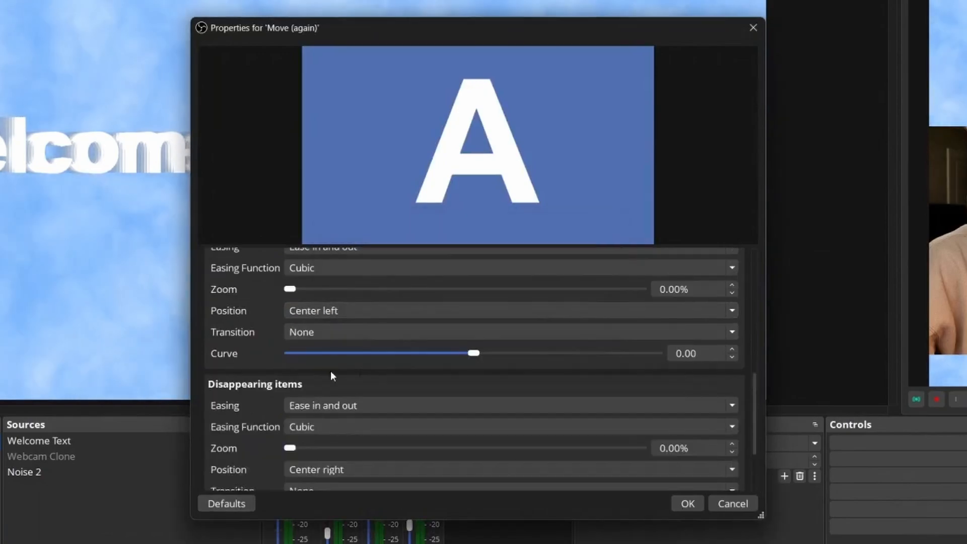
scroll(303, 372, "up", 10)
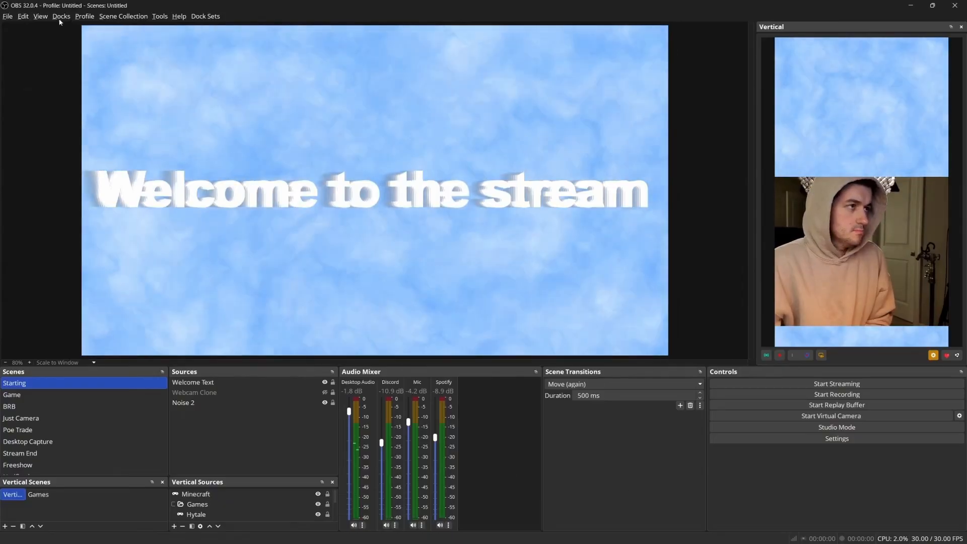
- Hide the Scenes, Sources, Audio Mixer, Scene Transitions and Controls docks
left_click(61, 17)
left_click(70, 74)
left_click(61, 16)
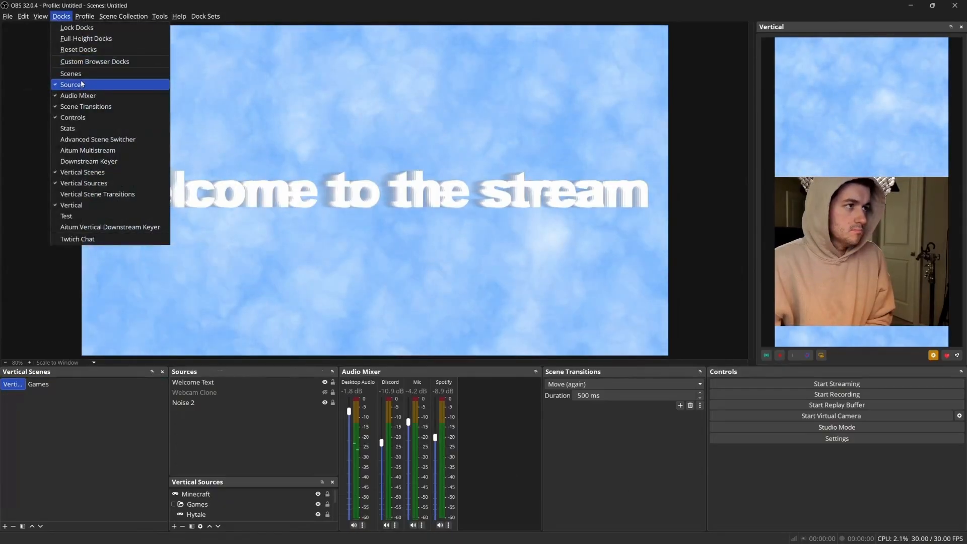
left_click(71, 84)
left_click(61, 16)
left_click(78, 95)
left_click(61, 16)
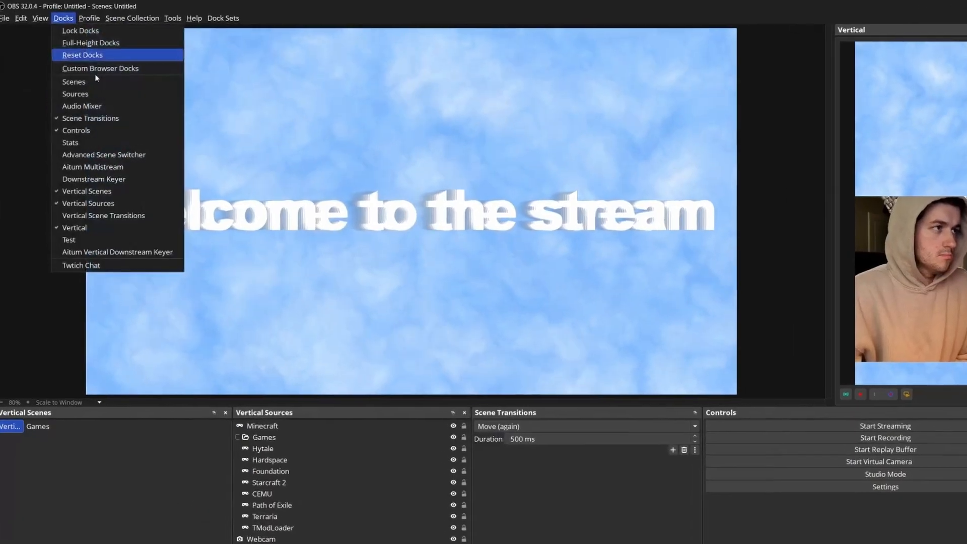
left_click(91, 118)
left_click(63, 18)
left_click(78, 131)
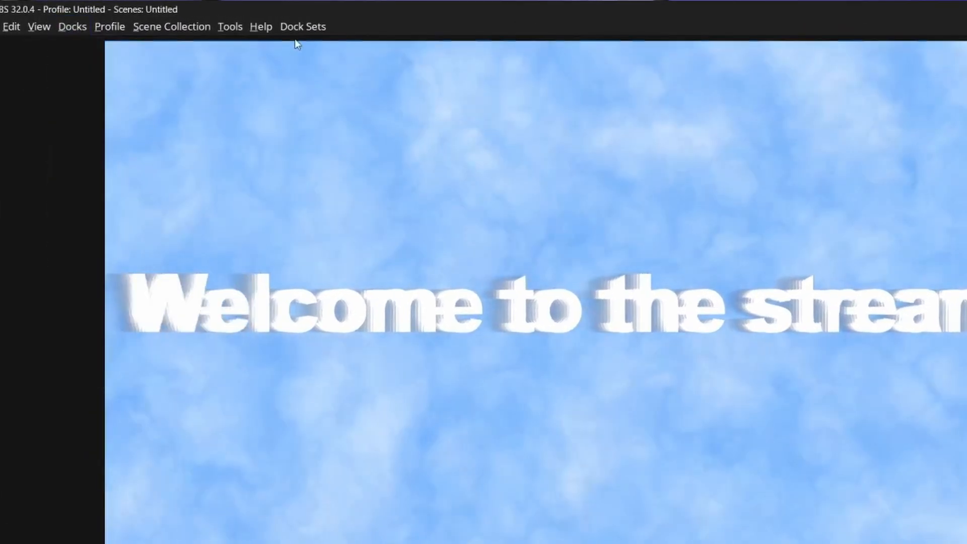
- Load the saved dock set file mydocks.dockset to restore the dock layout
left_click(301, 27)
left_click(313, 40)
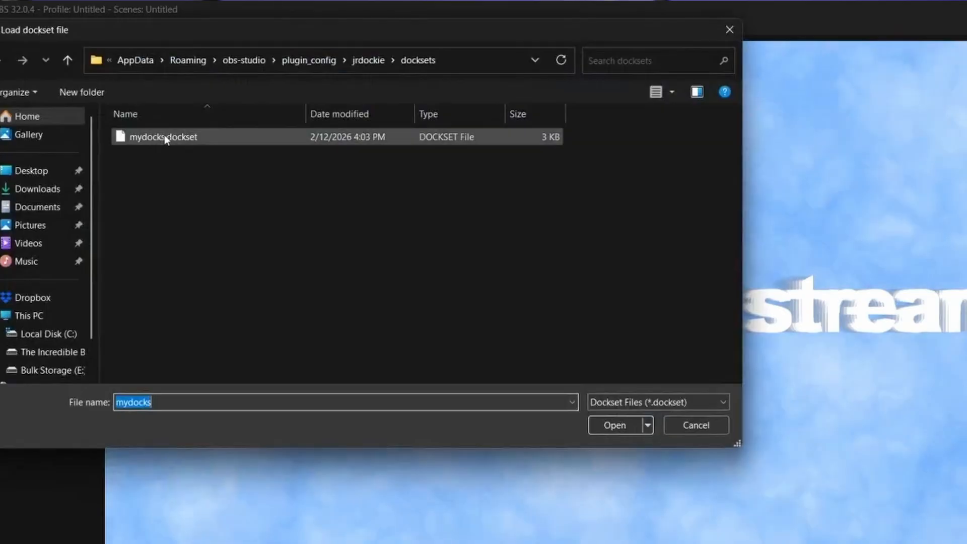
left_click(164, 136)
left_click(613, 426)
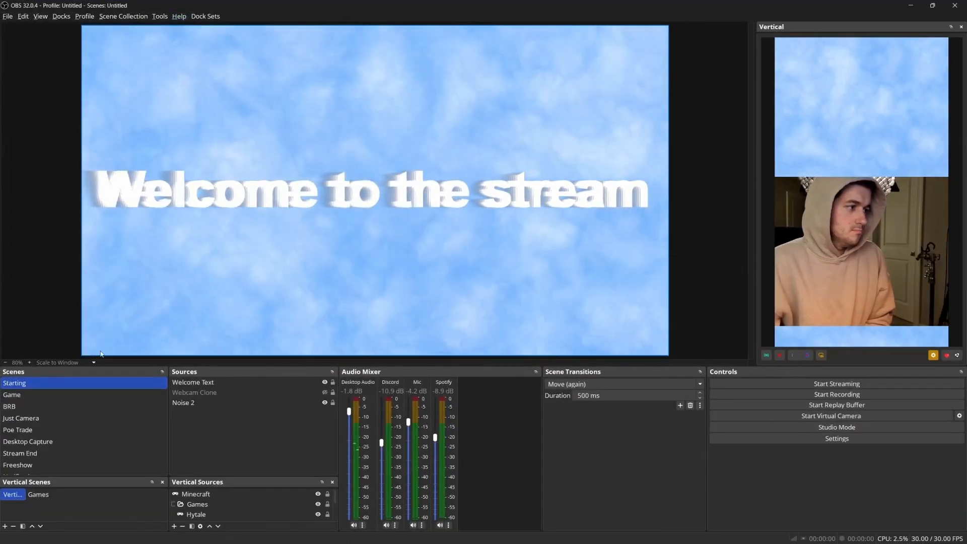
- Review the dock set options for refreshing the list and saving the current window layout
left_click(205, 16)
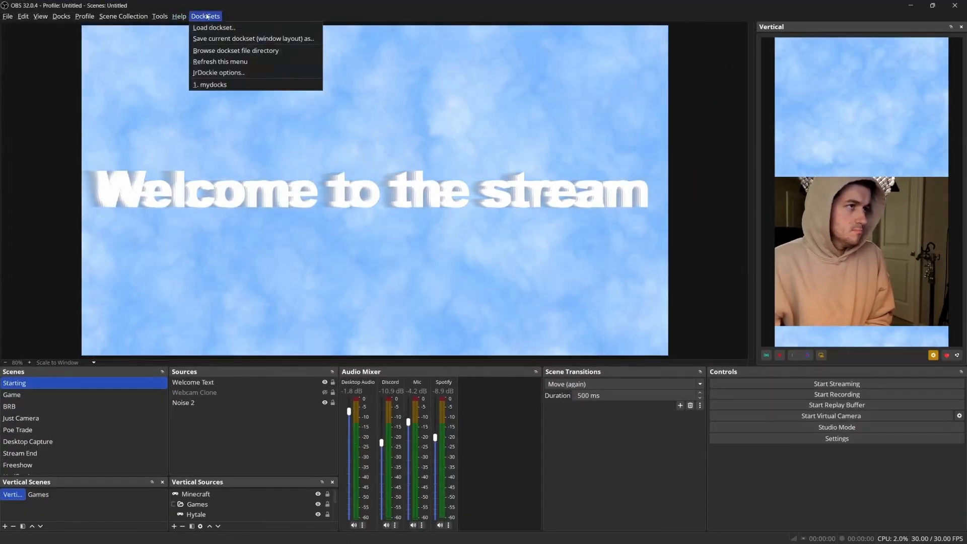
left_click(208, 61)
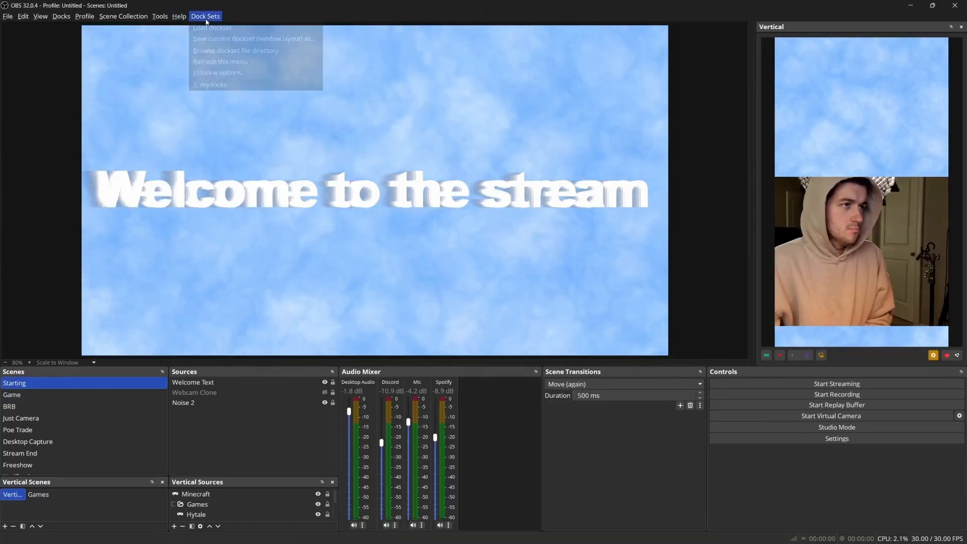
left_click(206, 19)
left_click(222, 37)
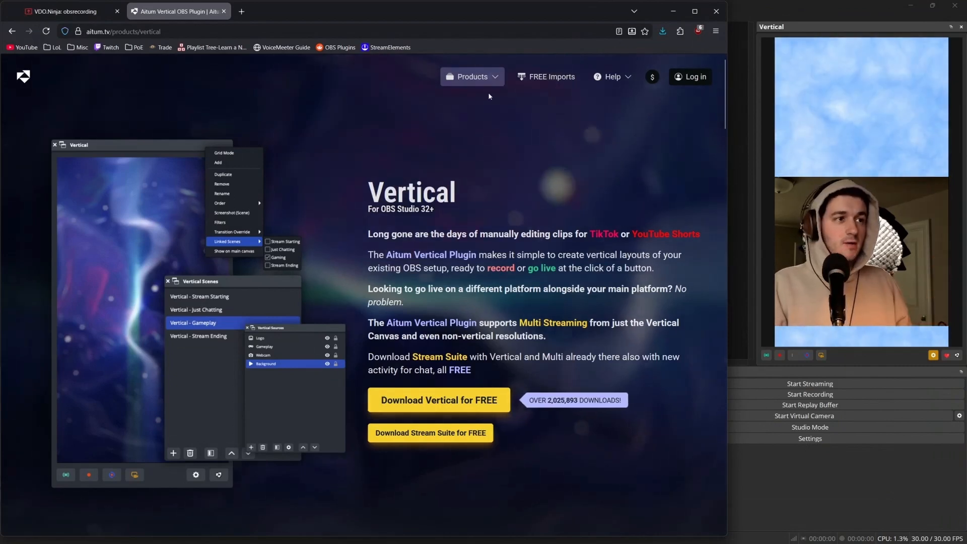
- On the Aitum website, check the product list, open the home page and reveal more of the Aitum App side of the comparison
left_click(474, 86)
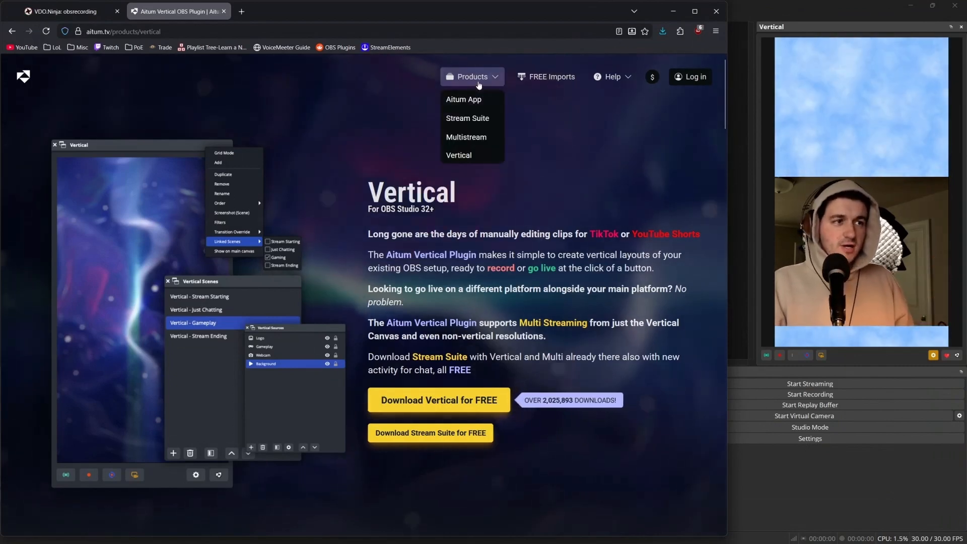
left_click(35, 82)
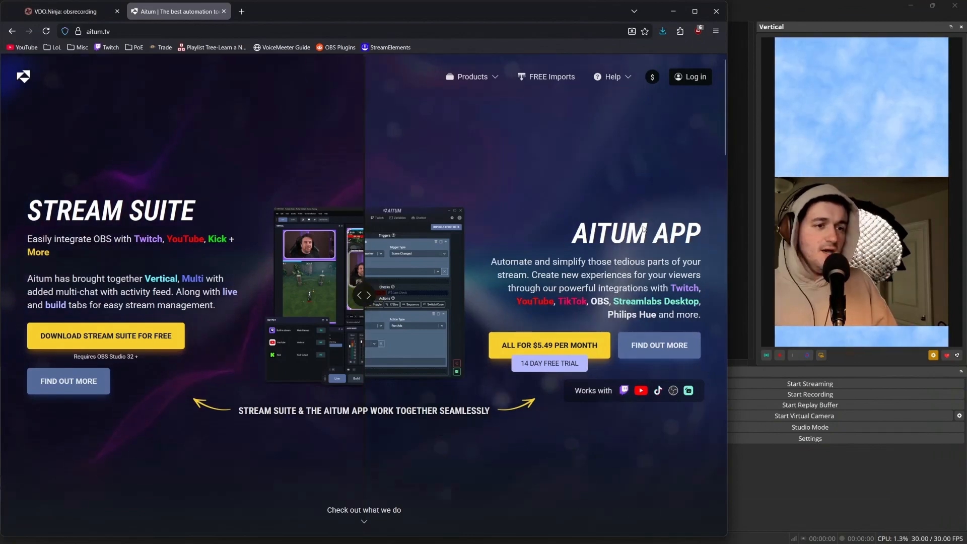
left_click_drag(357, 297, 54, 296)
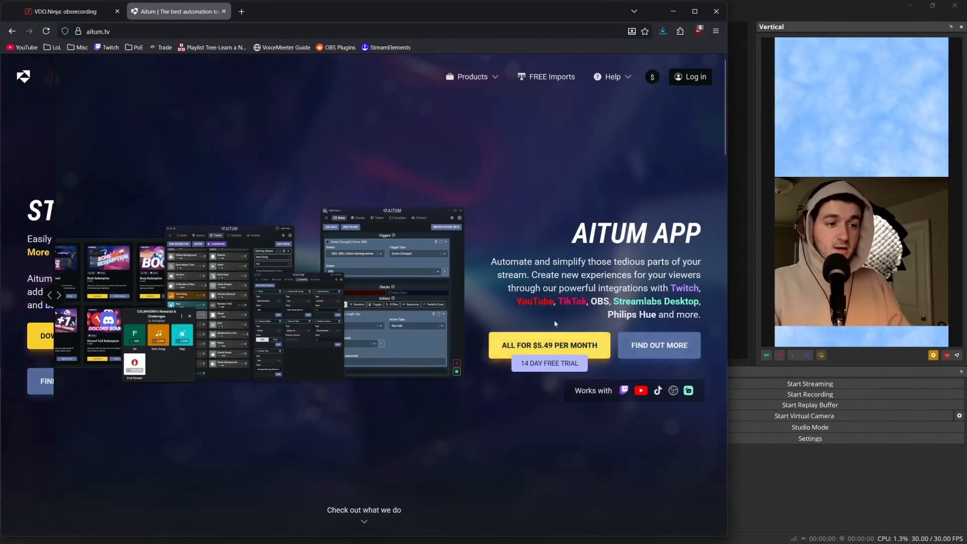
- Open the Aitum Vertical product page and start the free Vertical download, cancelling the save of the installer
left_click(490, 75)
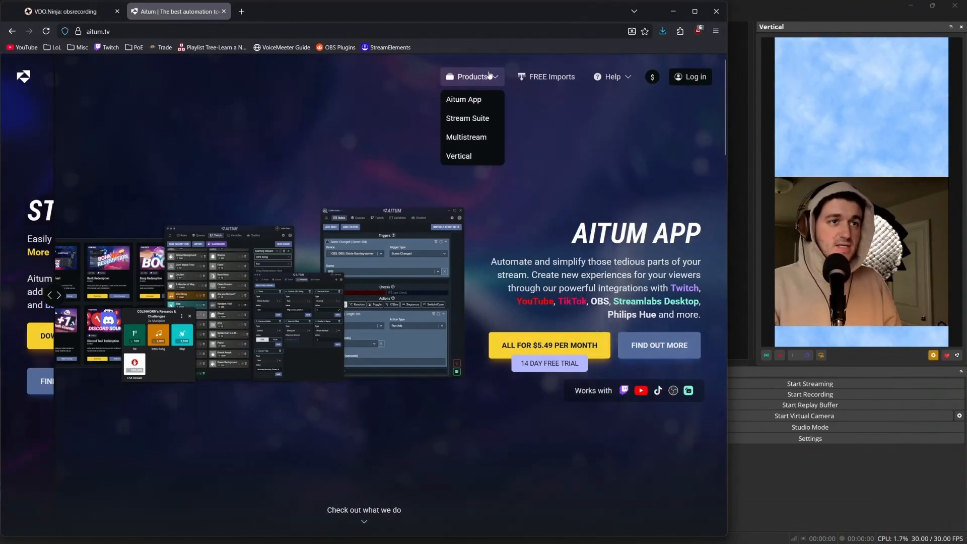
left_click(449, 156)
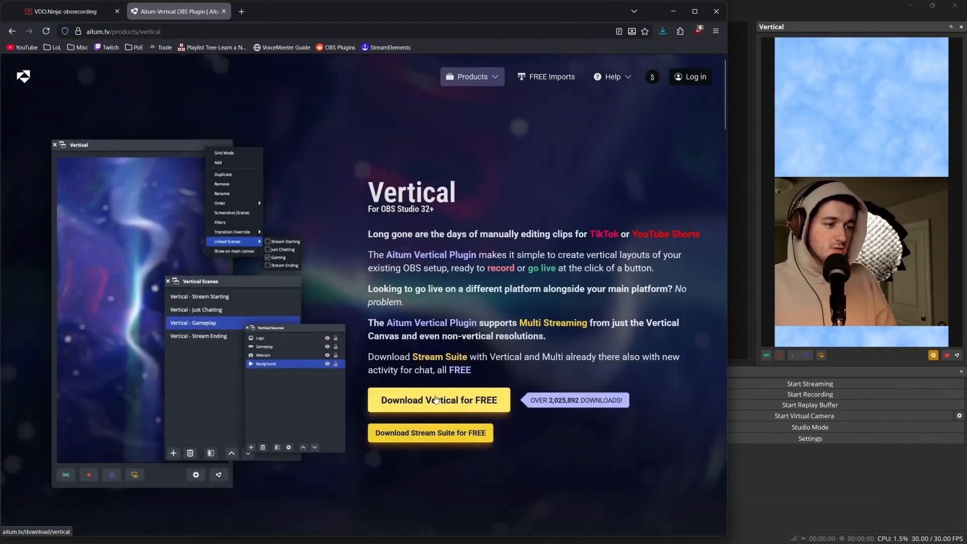
left_click(436, 400)
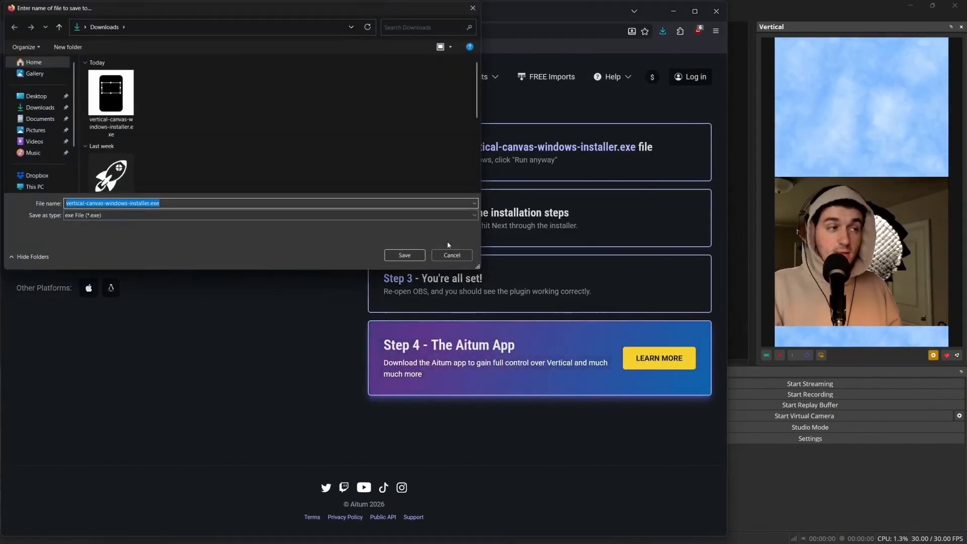
left_click(465, 259)
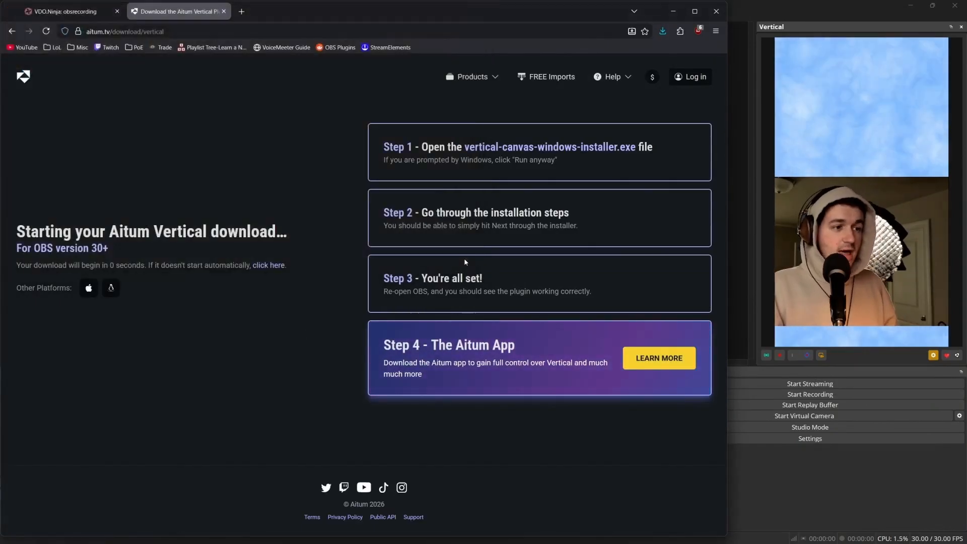
- Switch back to OBS, widen the Vertical dock and slightly increase the height of the Vertical Scenes dock
left_click(915, 474)
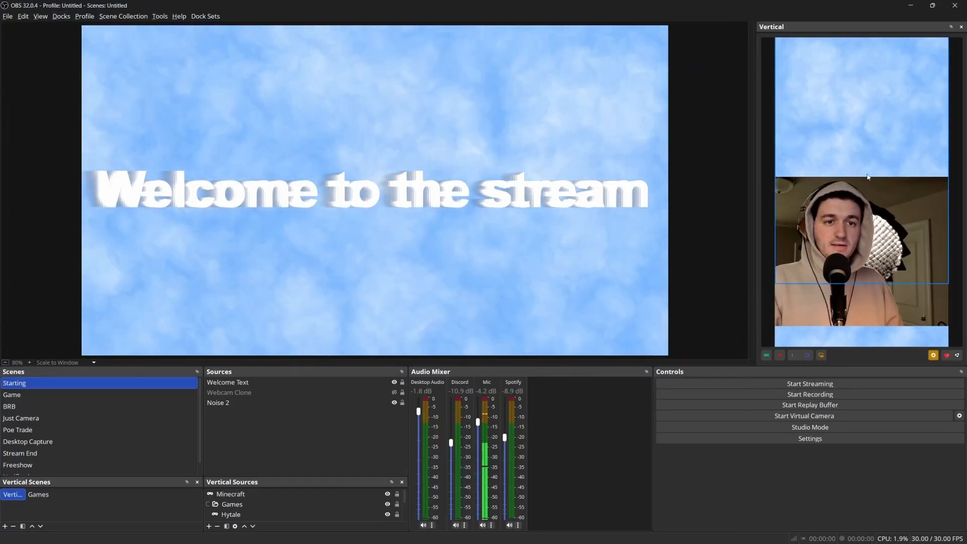
left_click_drag(754, 136, 661, 136)
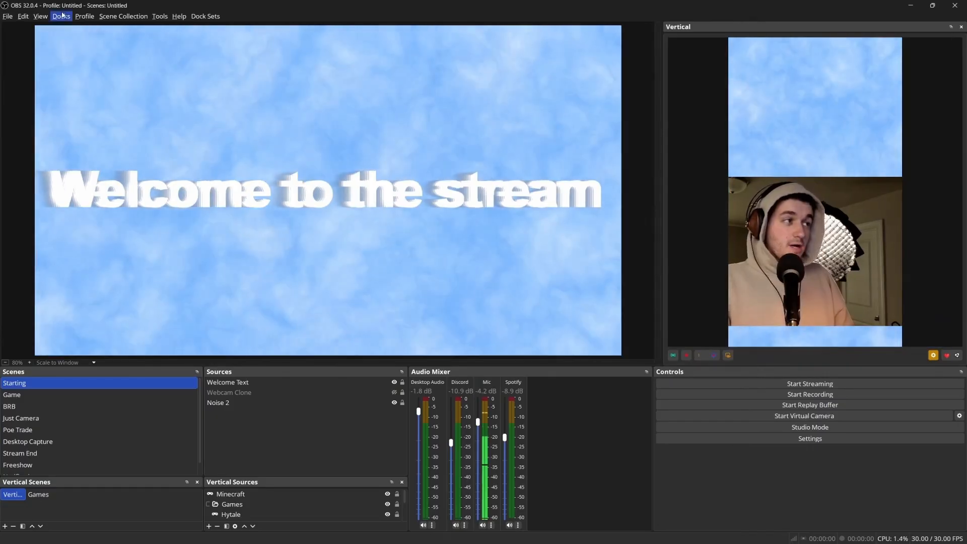
left_click(61, 16)
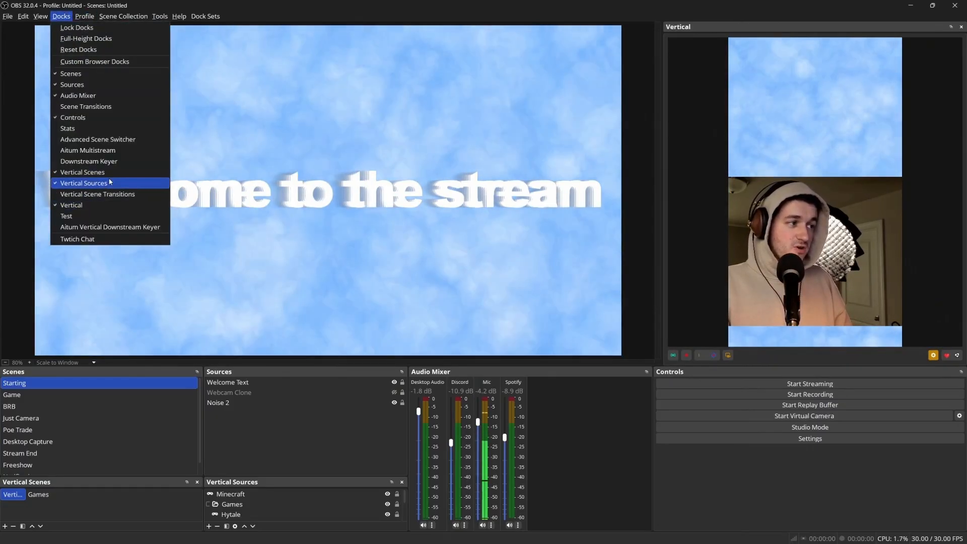
left_click(157, 322)
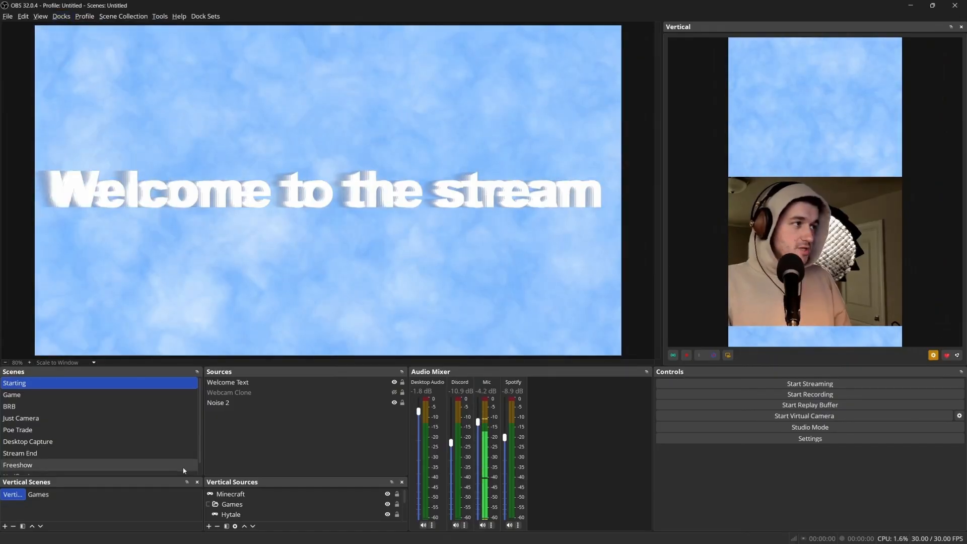
left_click_drag(204, 477, 230, 474)
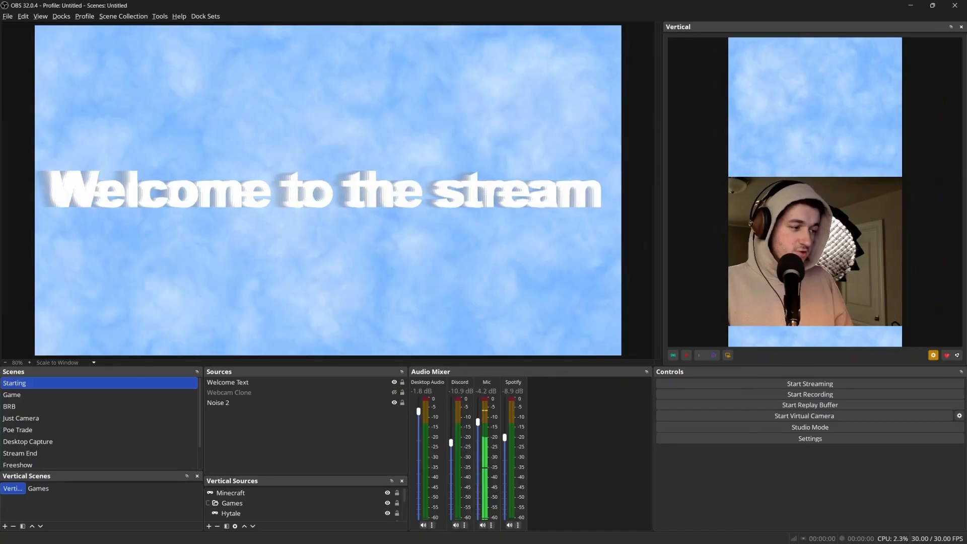
- Add a new vertical scene named Vertical Scene 1 and slightly increase the height of the Vertical Sources dock
left_click(4, 527)
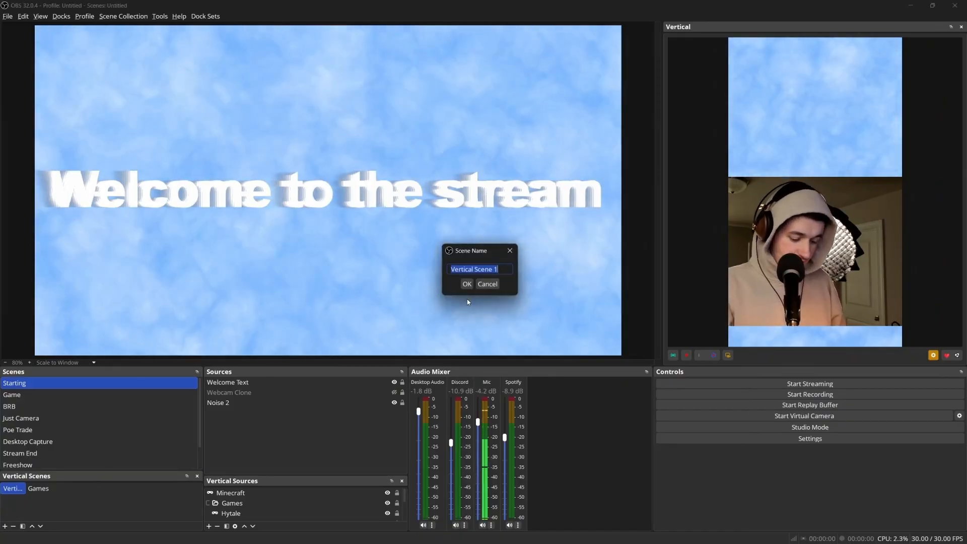
left_click(467, 300)
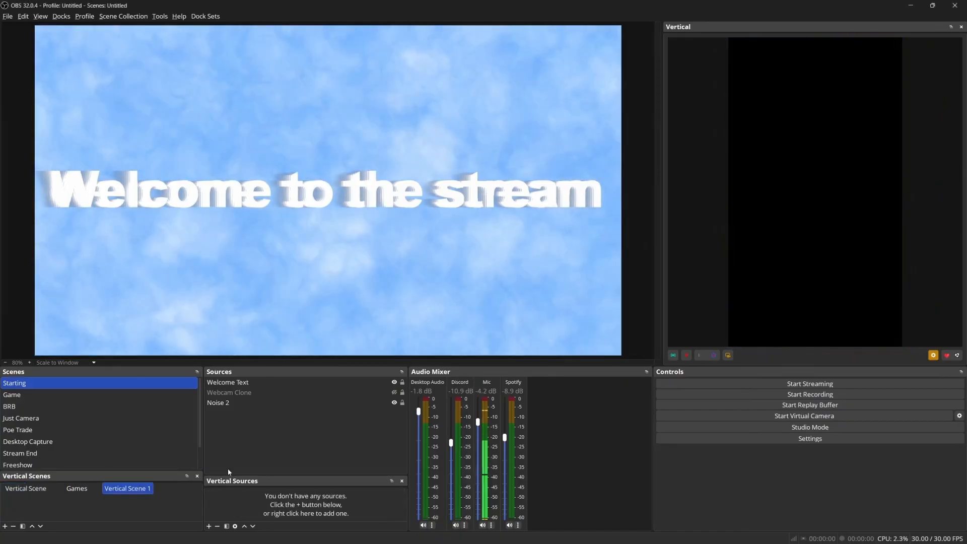
left_click_drag(225, 474, 226, 468)
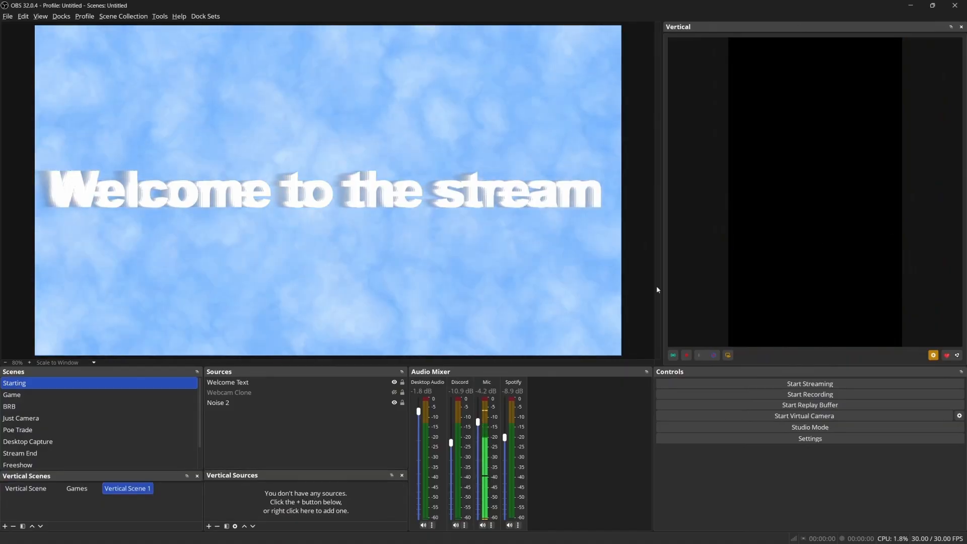
- Add the existing Webcam capture device to Vertical Scene 1, scaled and centred to fill the canvas width, about 276 px below its upper edge
left_click(208, 526)
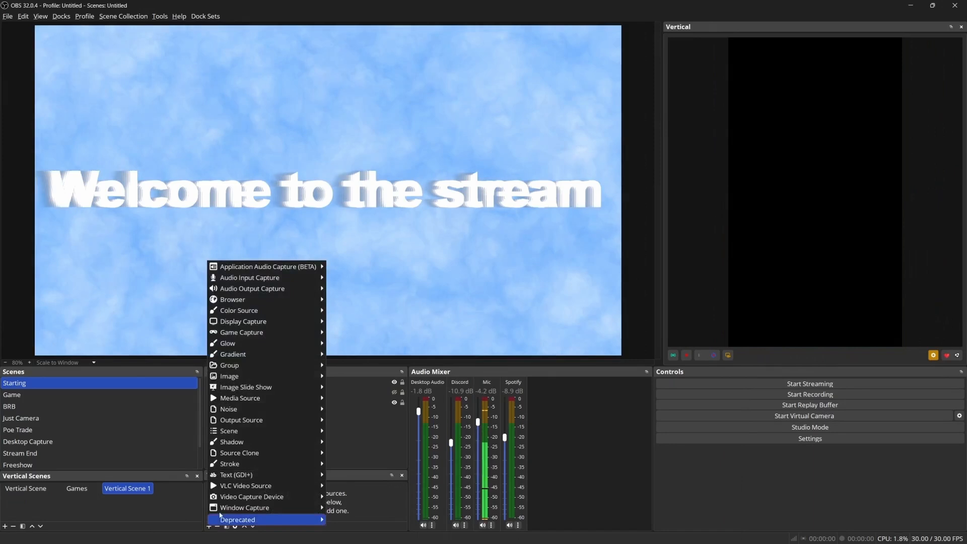
mouse_move(313, 496)
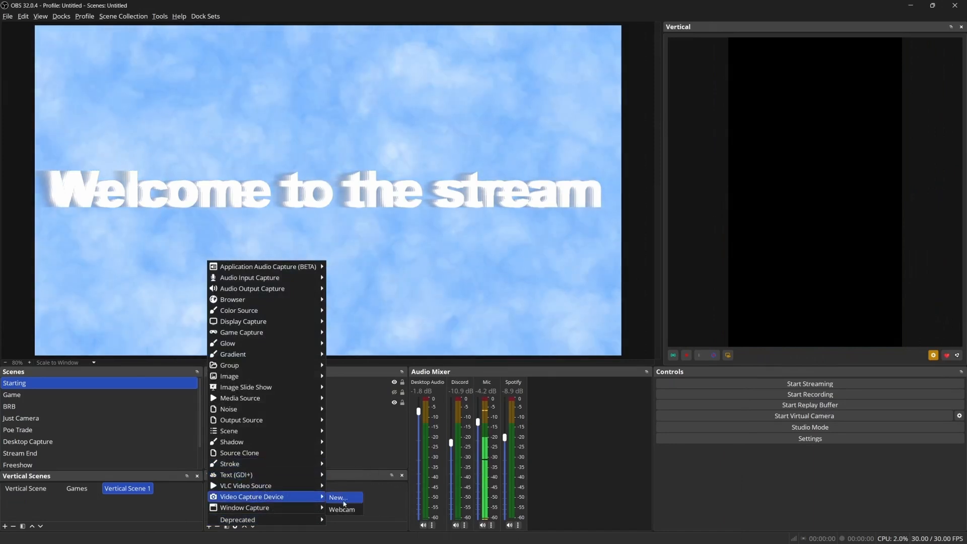
left_click(342, 509)
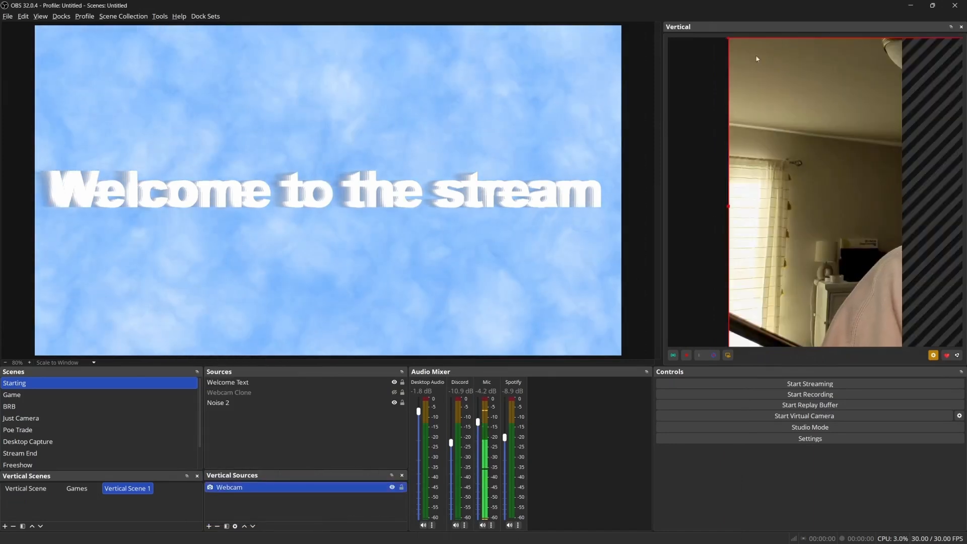
left_click_drag(781, 70, 633, 160)
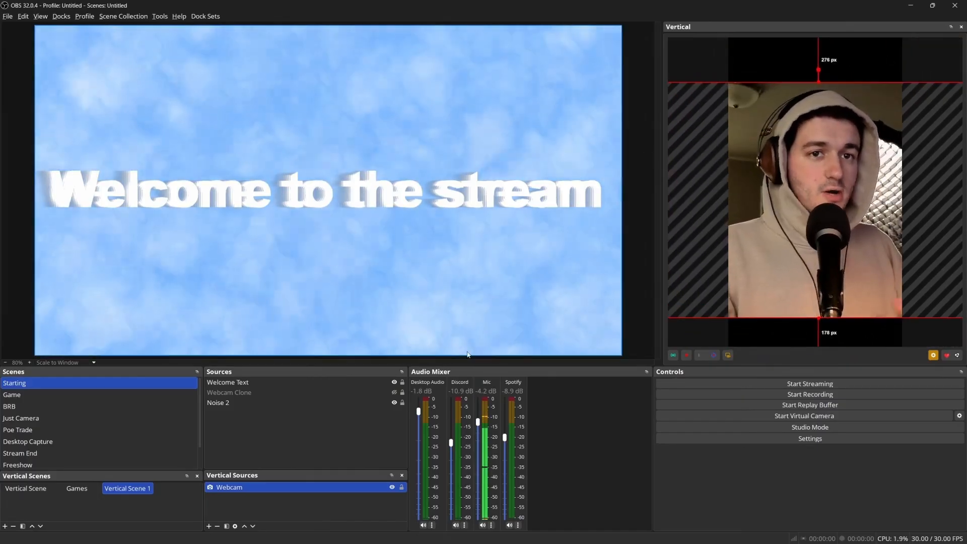
- Look through the source types available for the vertical scene, including the existing Game Capture, Browser and Text (GDI+) sources, without adding any
left_click(209, 526)
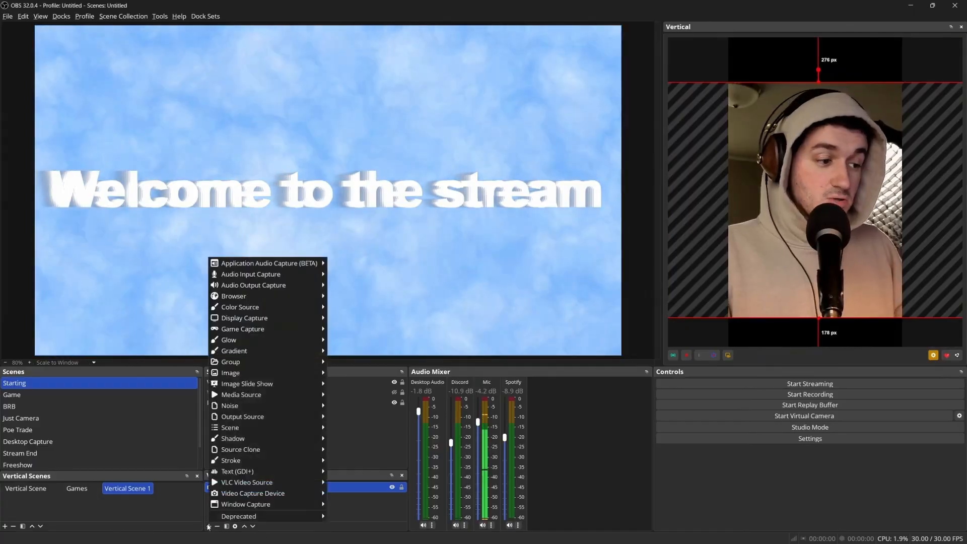
mouse_move(255, 328)
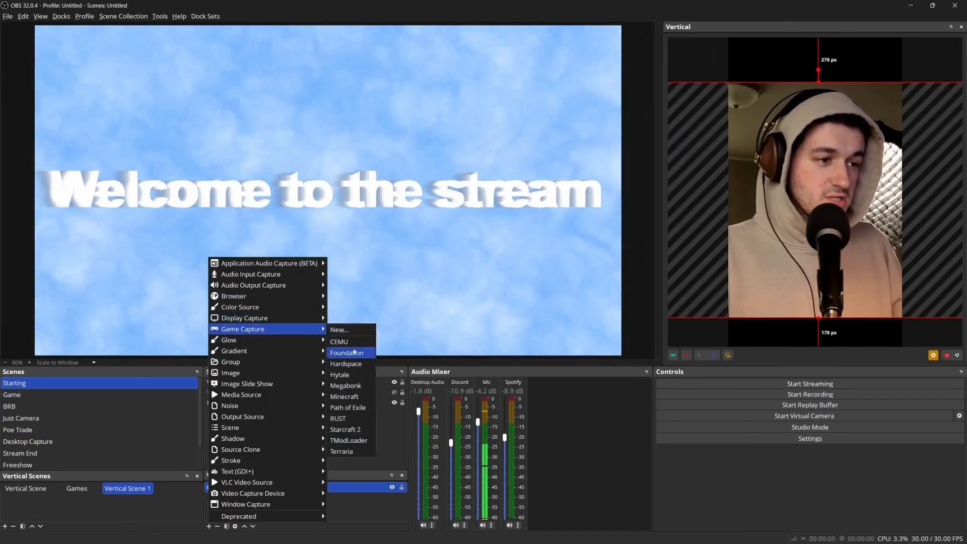
mouse_move(296, 321)
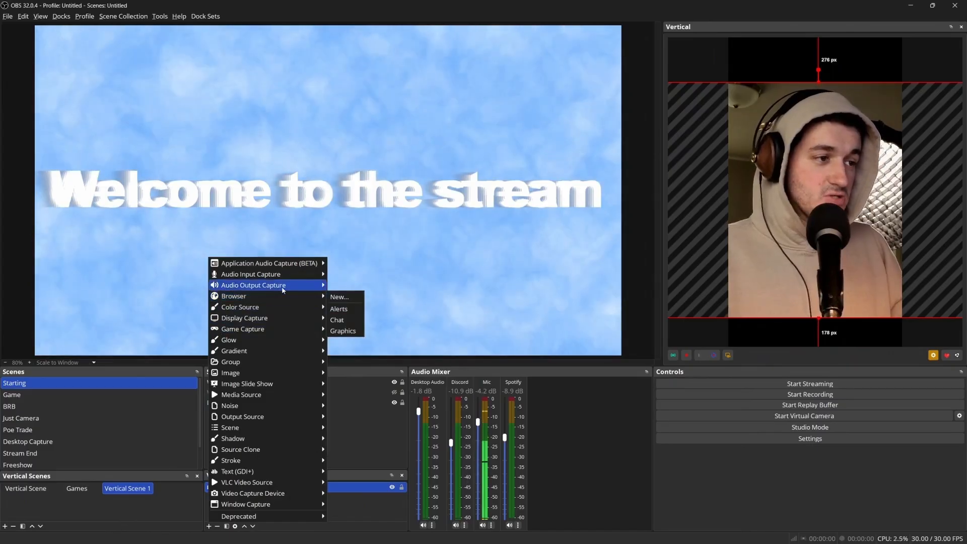
left_click(371, 404)
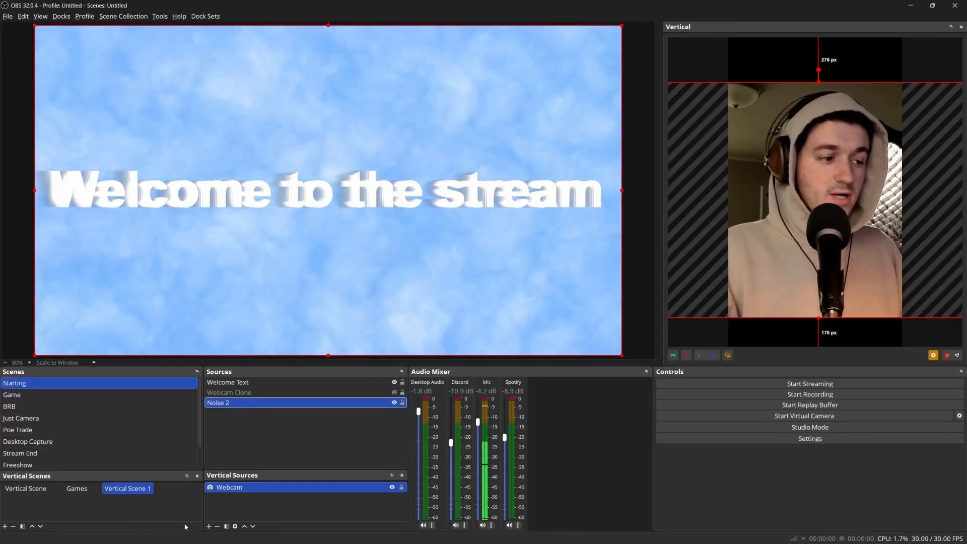
left_click(209, 526)
mouse_move(240, 482)
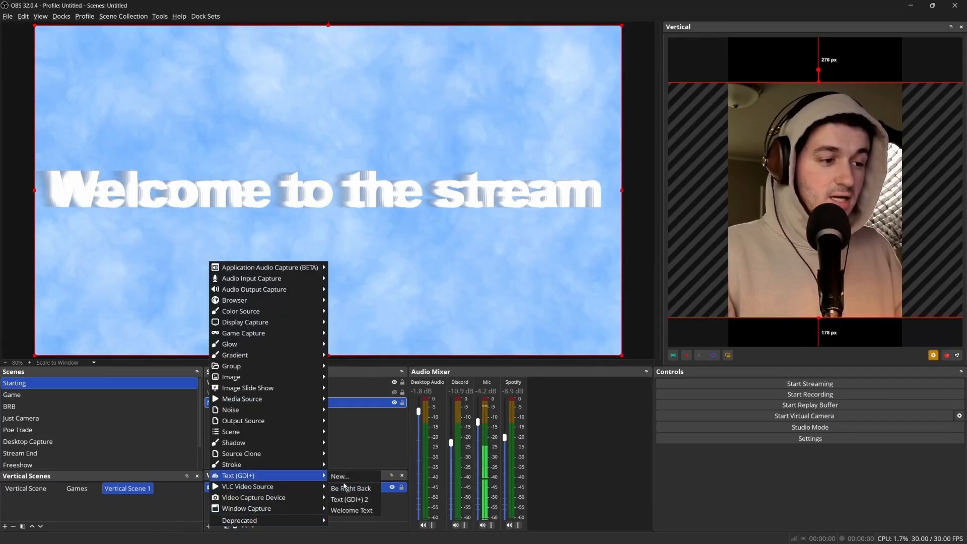
left_click(378, 453)
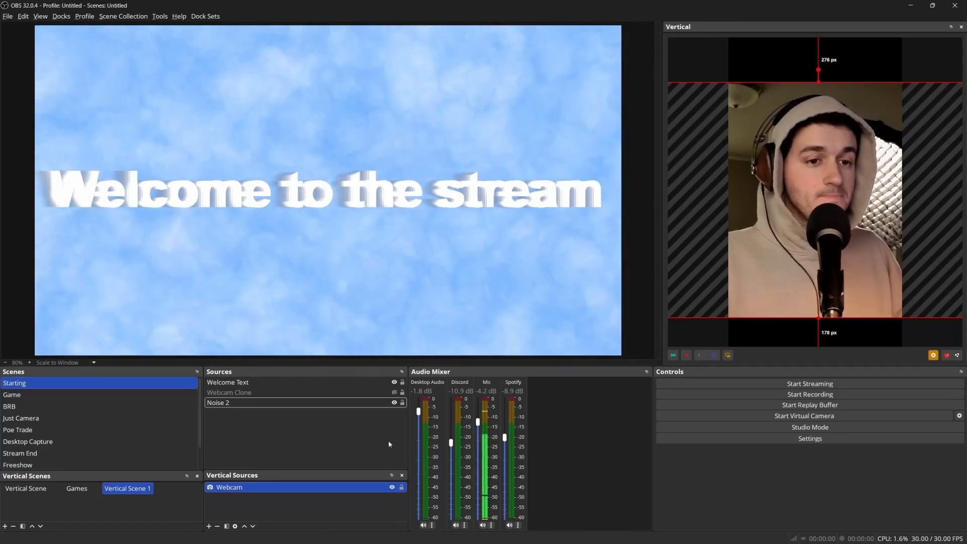
- Review the general, streaming, recording, help and Backtrack options in the Vertical settings, closing them without saving changes
left_click(933, 355)
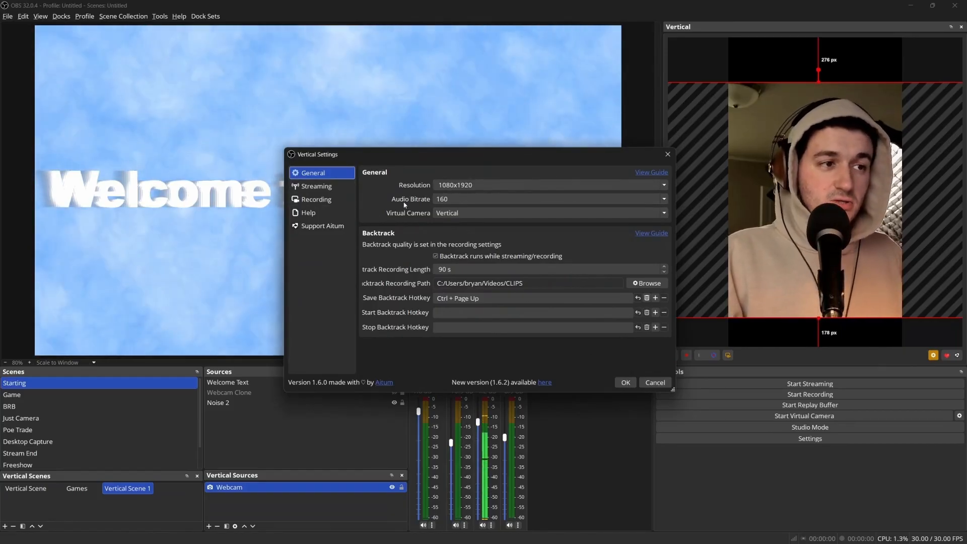
left_click(500, 212)
left_click(498, 222)
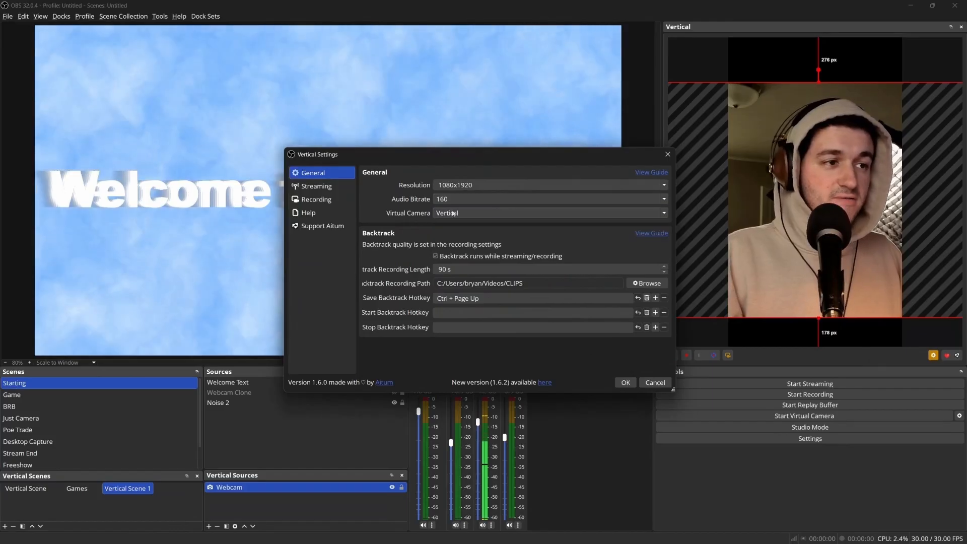
left_click(333, 191)
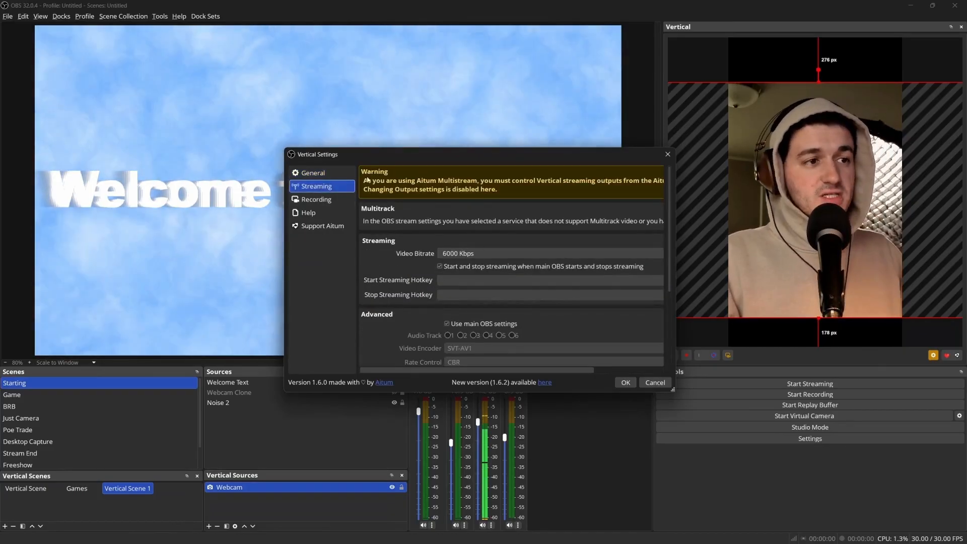
scroll(423, 267, "down", 2)
scroll(397, 236, "up", 2)
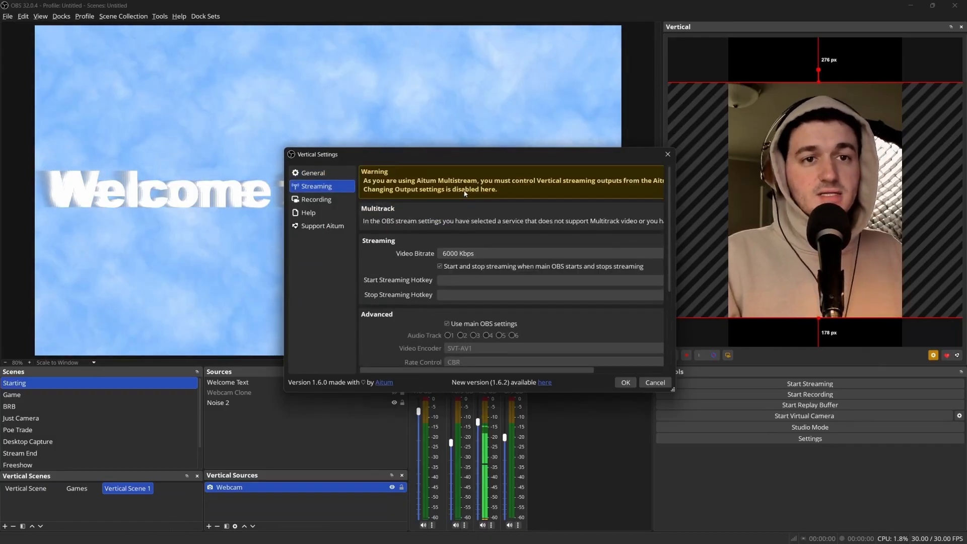
left_click(310, 199)
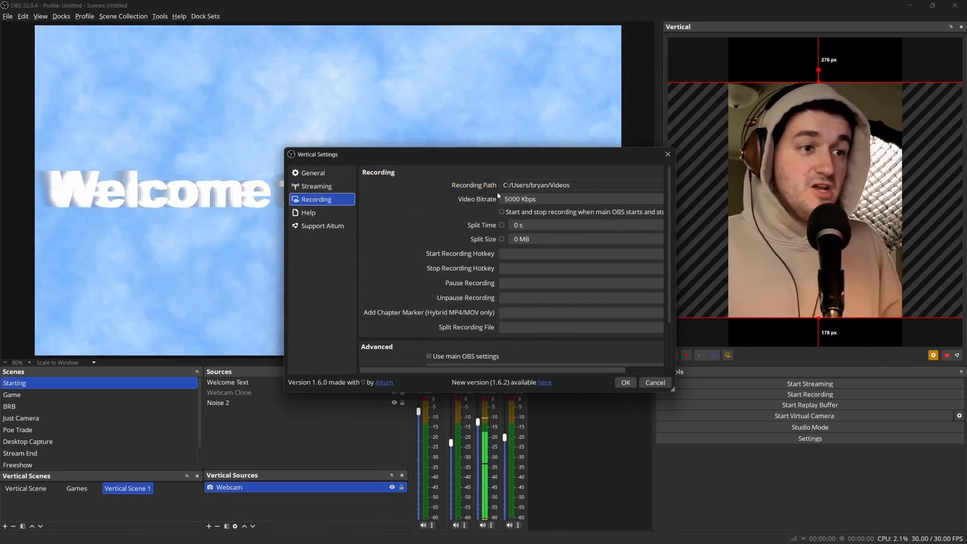
left_click(342, 216)
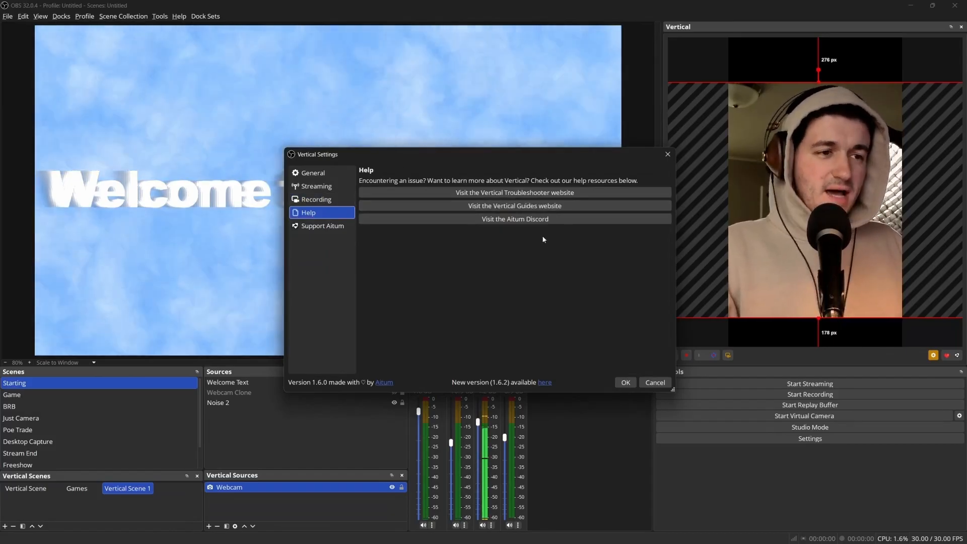
left_click(315, 172)
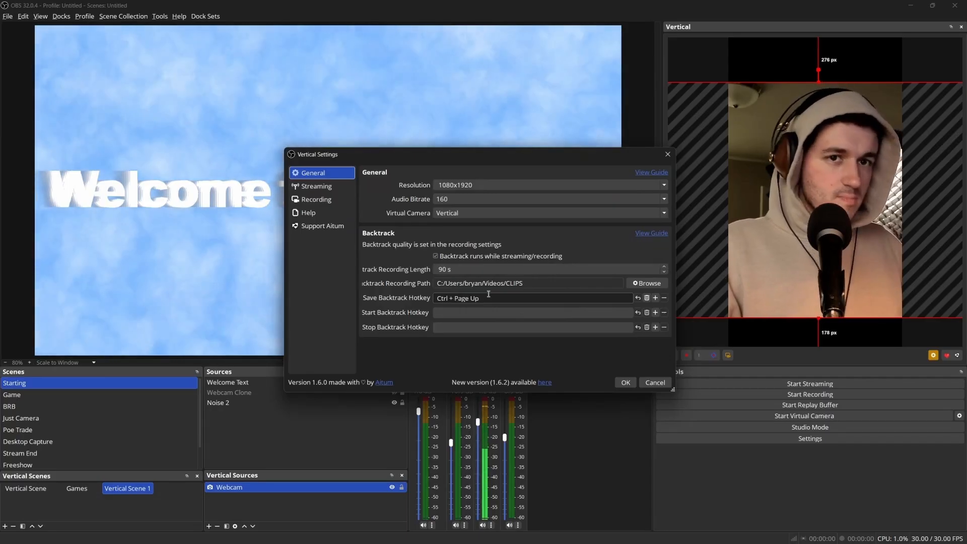
left_click(664, 384)
key("alt+Tab")
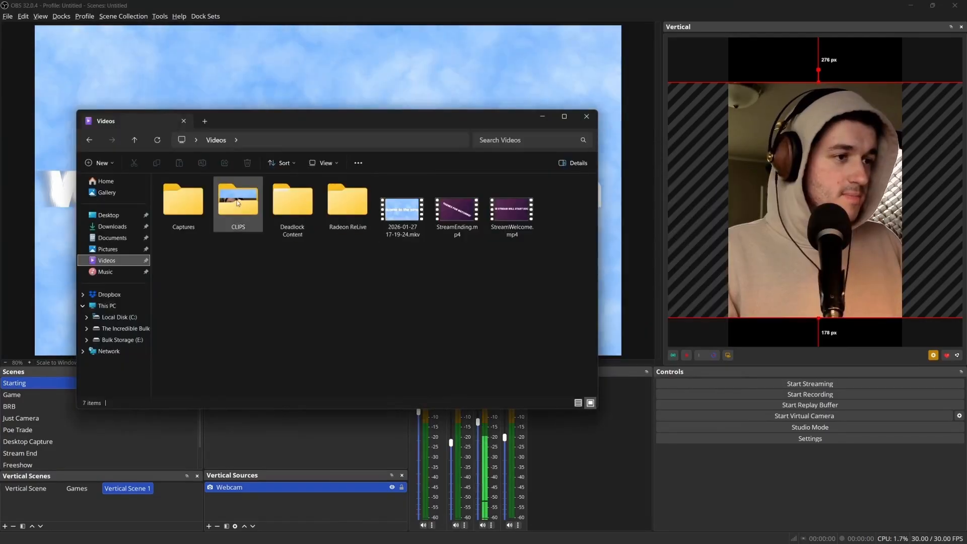
double_click(238, 200)
left_click(336, 200)
double_click(336, 203)
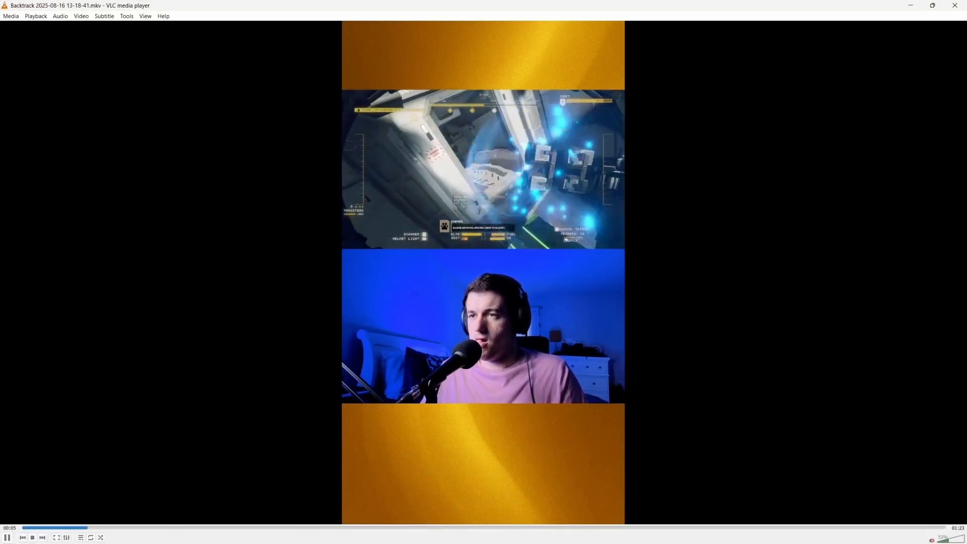
left_click(519, 527)
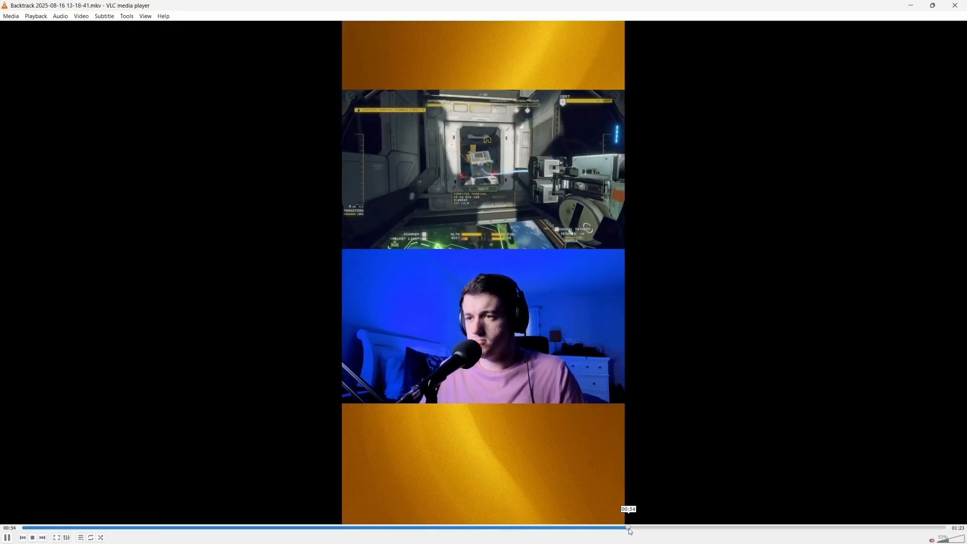
left_click(691, 527)
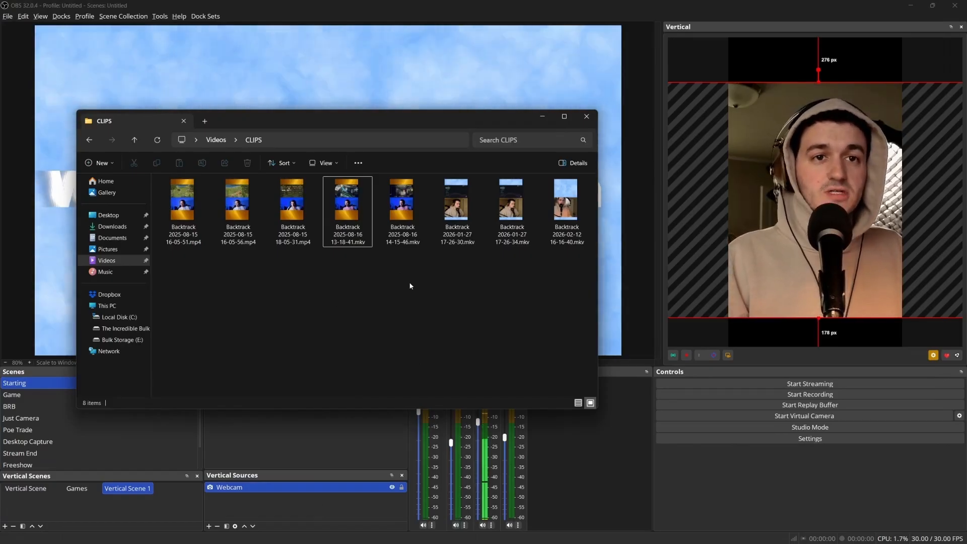
left_click(566, 453)
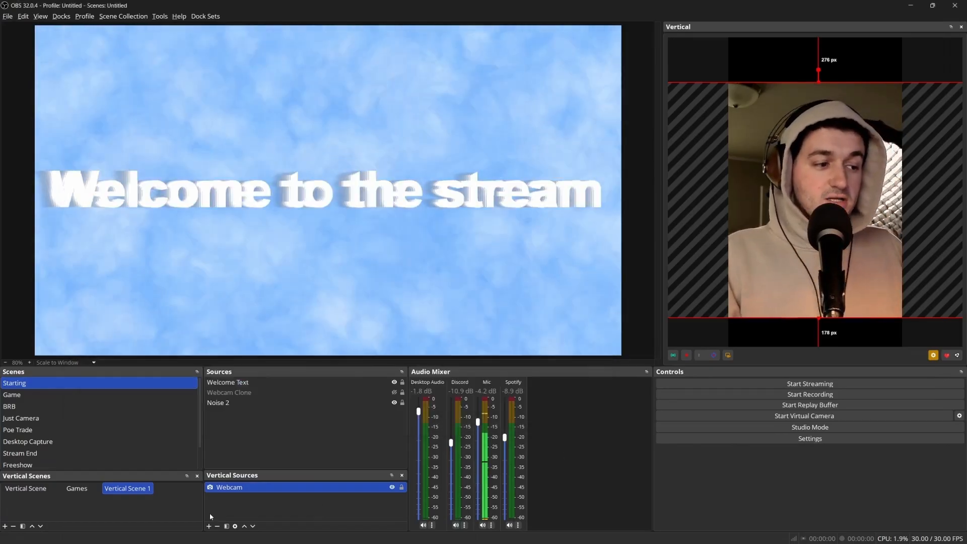
- Deselect the vertical Webcam source and check the list of source types that can be added, without adding one
left_click(221, 506)
left_click(208, 526)
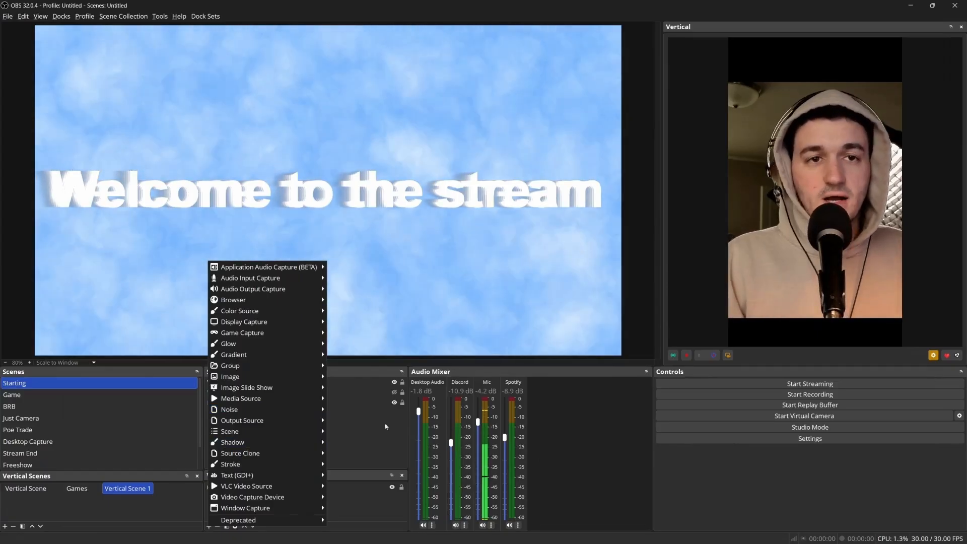
left_click(367, 416)
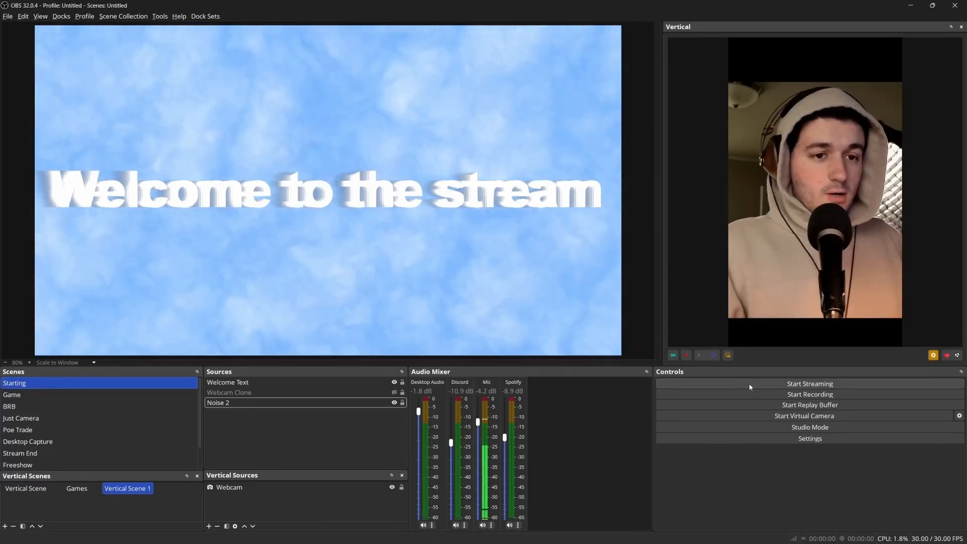
- Start Backtrack on the vertical canvas and save a Backtrack clip
left_click(701, 356)
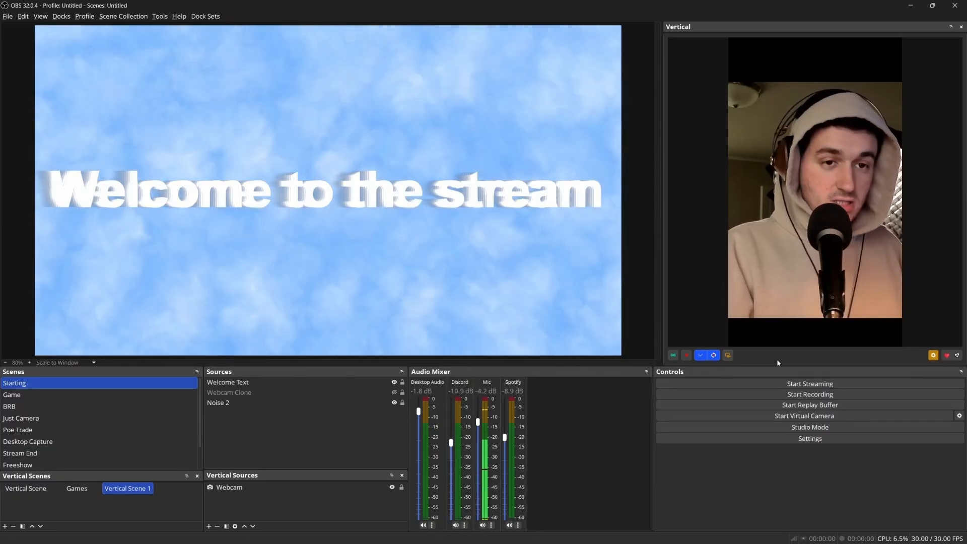
key("F9")
- Switch to the CLIPS folder, play the newest Backtrack clip and return to OBS
key("alt+Tab")
double_click(199, 272)
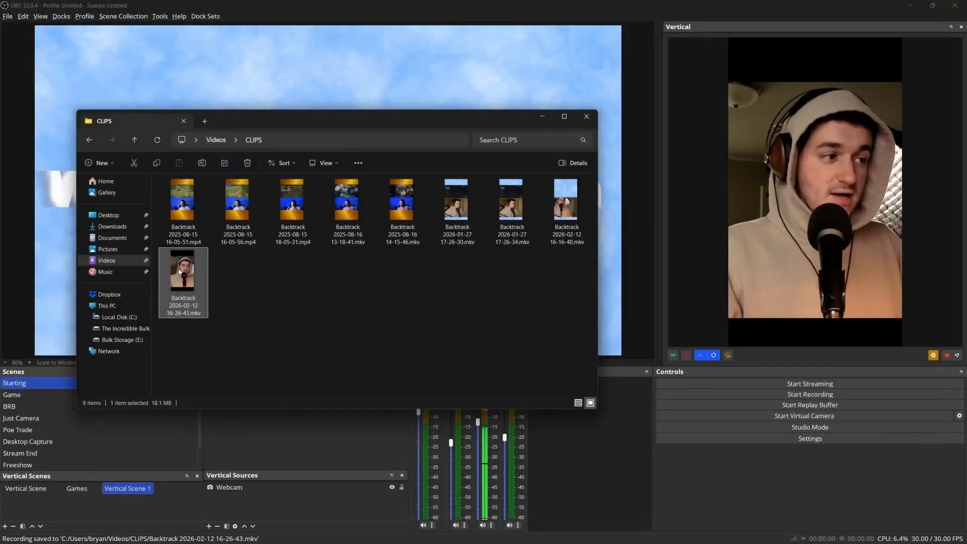
double_click(180, 272)
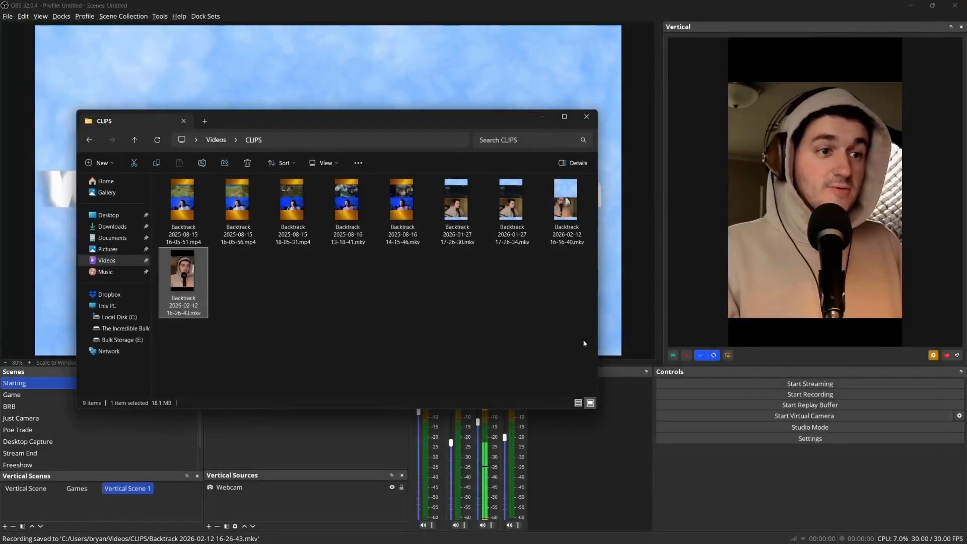
left_click(672, 461)
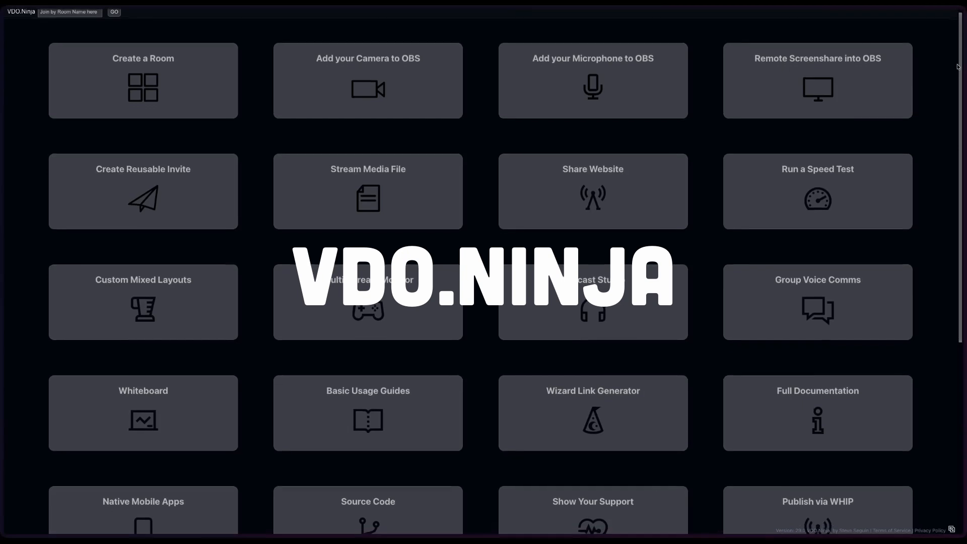
- Look over the tools offered on the VDO.Ninja home page
scroll(957, 71, "down", 1)
scroll(954, 80, "down", 2)
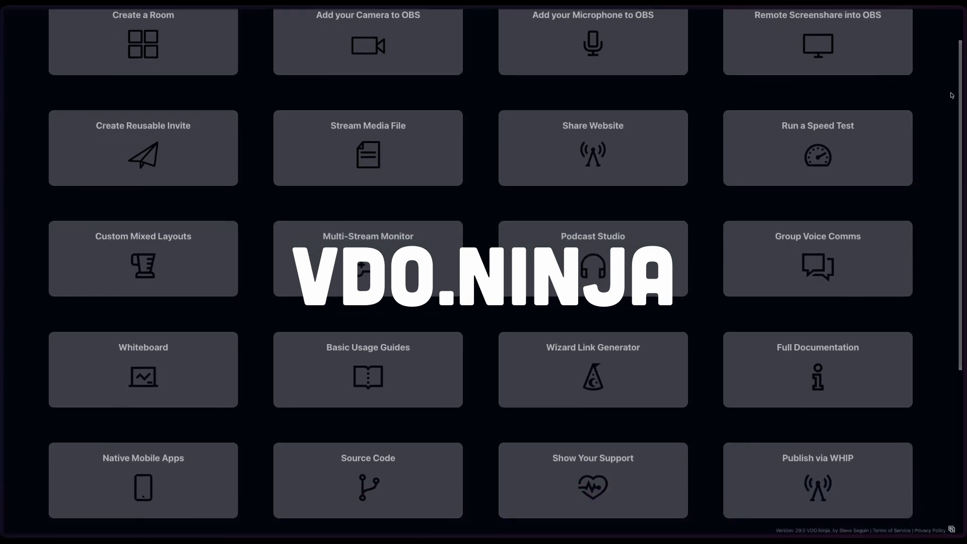